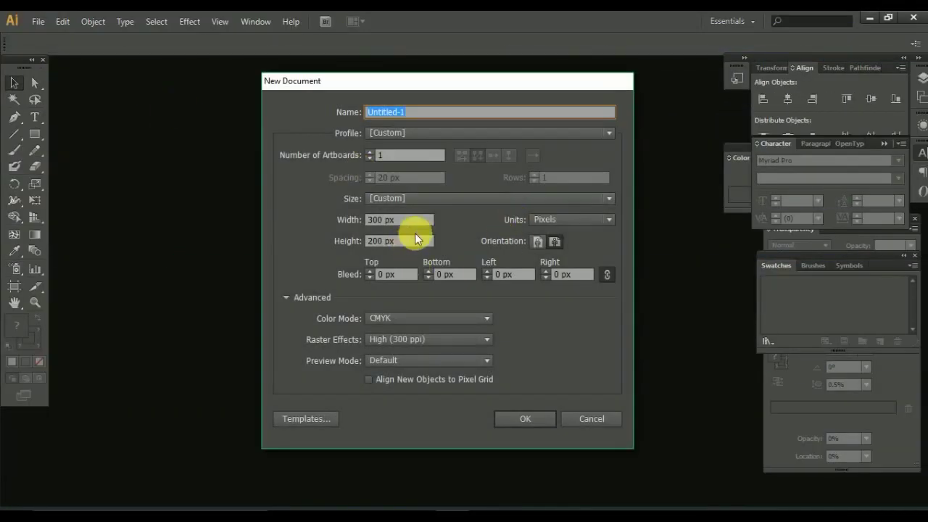
Create the new 300 × 200 px document
click(519, 418)
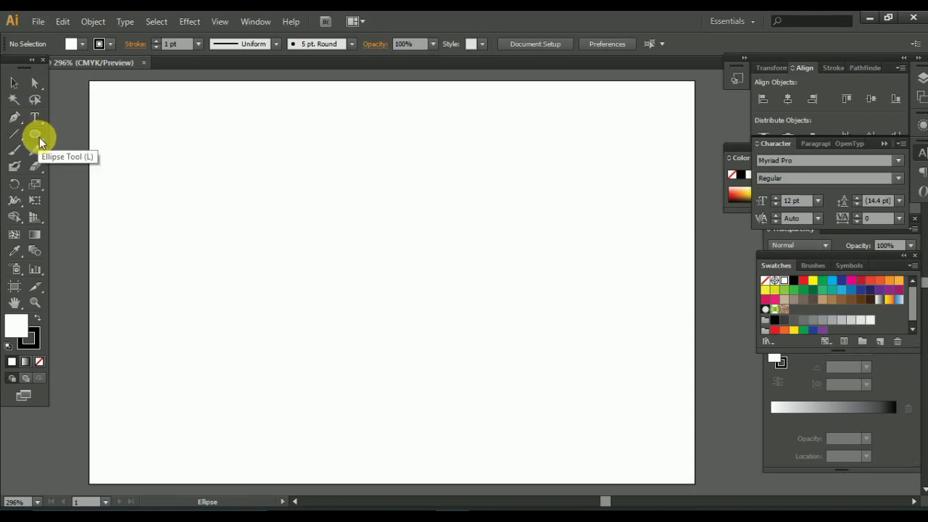
Draw a circle and add a concentric inner circle with a -20 px Offset Path
drag(299, 160, 435, 296)
click(63, 21)
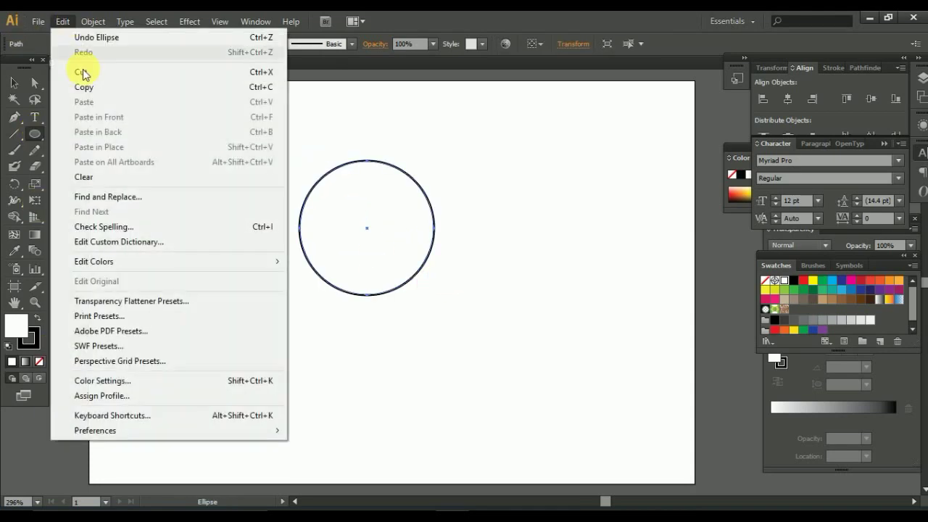
click(342, 346)
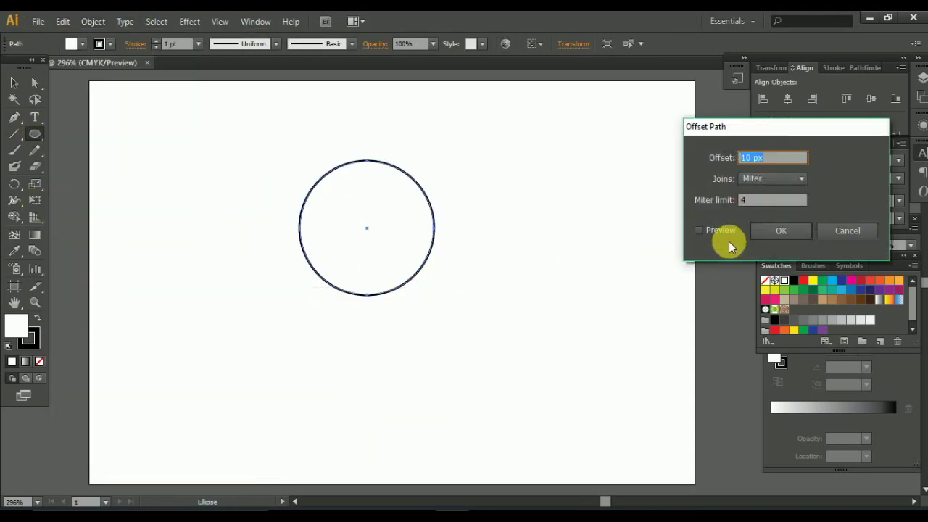
click(730, 230)
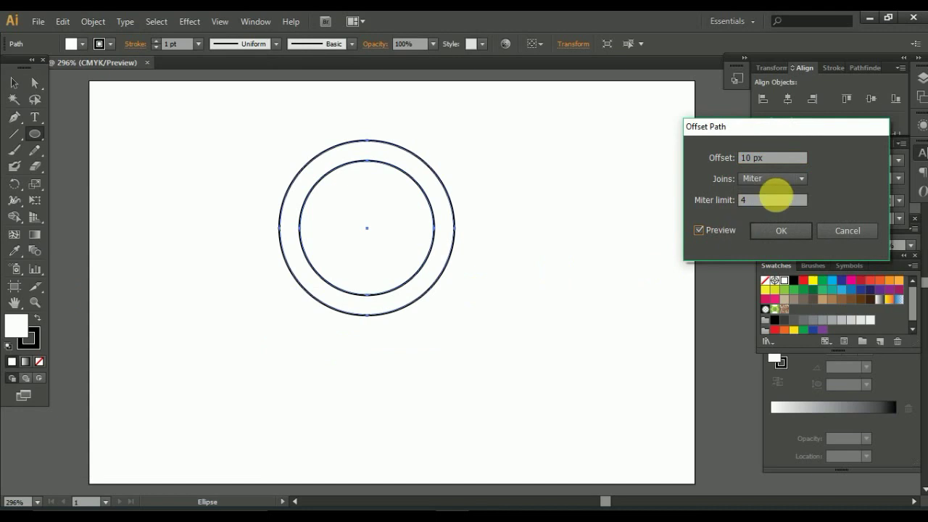
double_click(776, 158)
text(4)
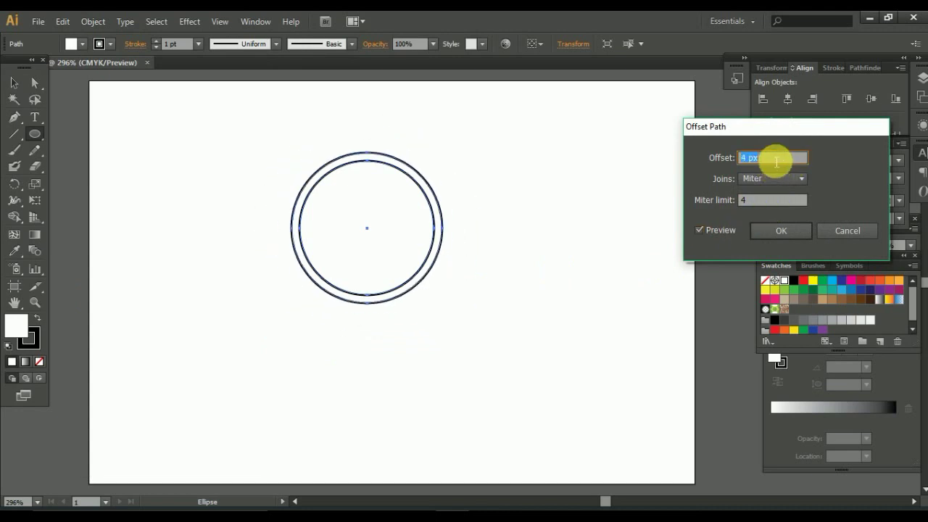
scroll(776, 161, down, 20)
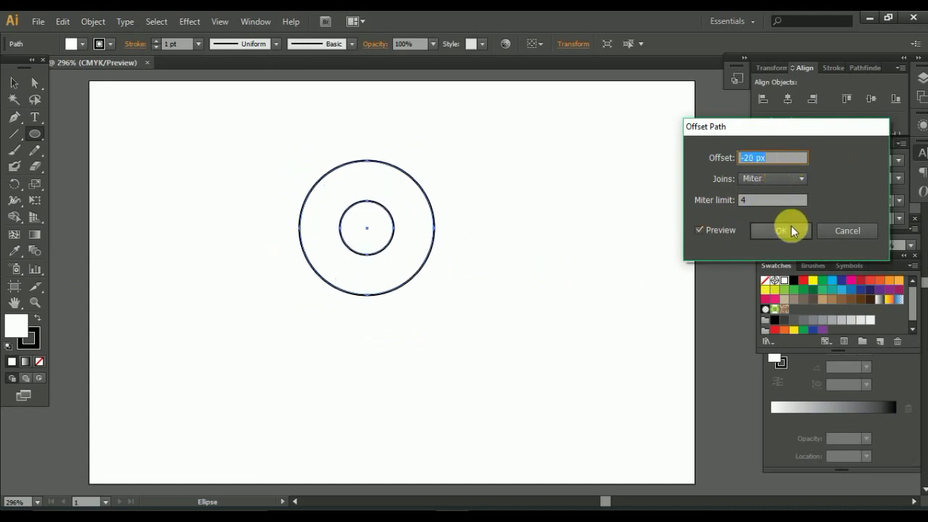
click(791, 230)
click(13, 84)
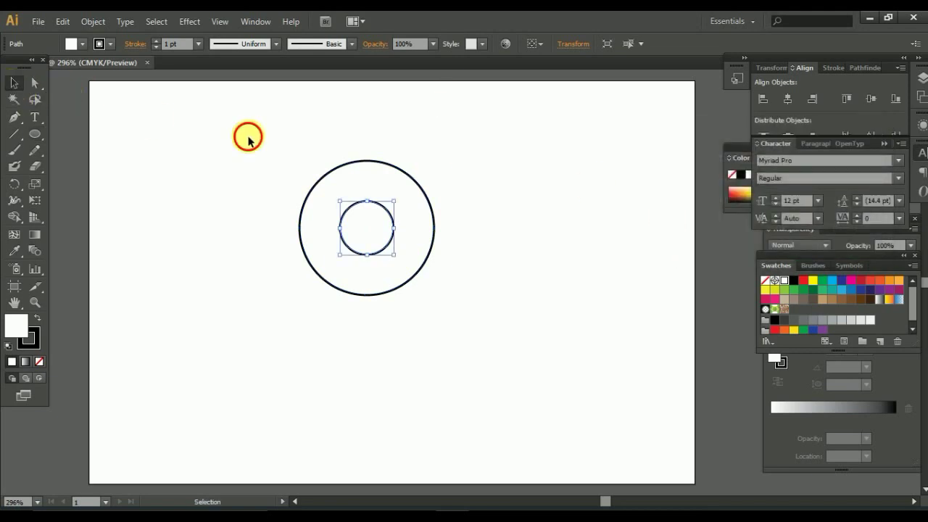
Fill the outer circle blue and remove its outline
click(464, 294)
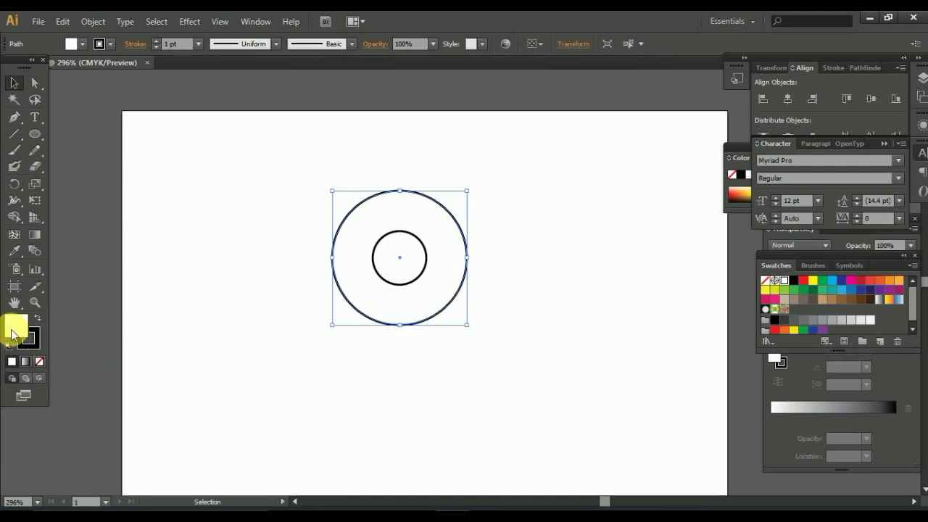
double_click(16, 326)
click(555, 187)
click(764, 153)
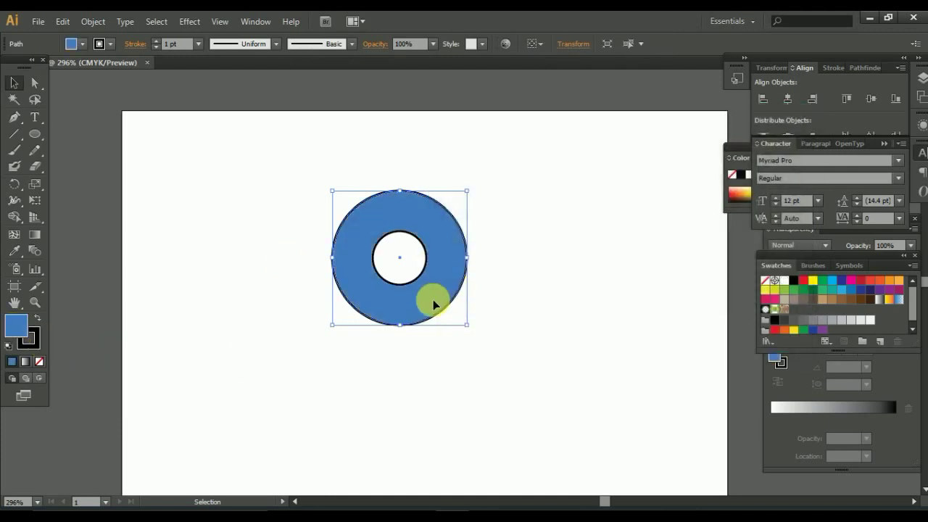
click(248, 339)
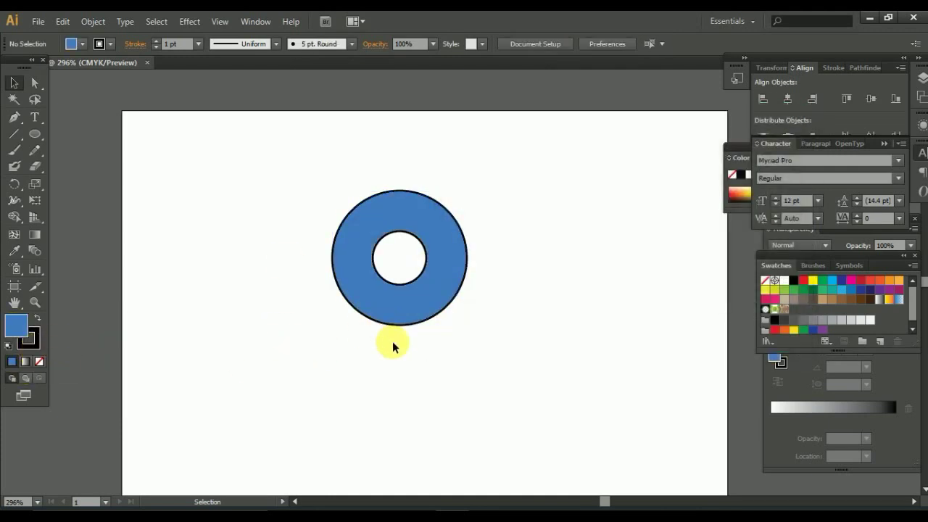
key(ctrl+plus)
click(465, 325)
click(31, 339)
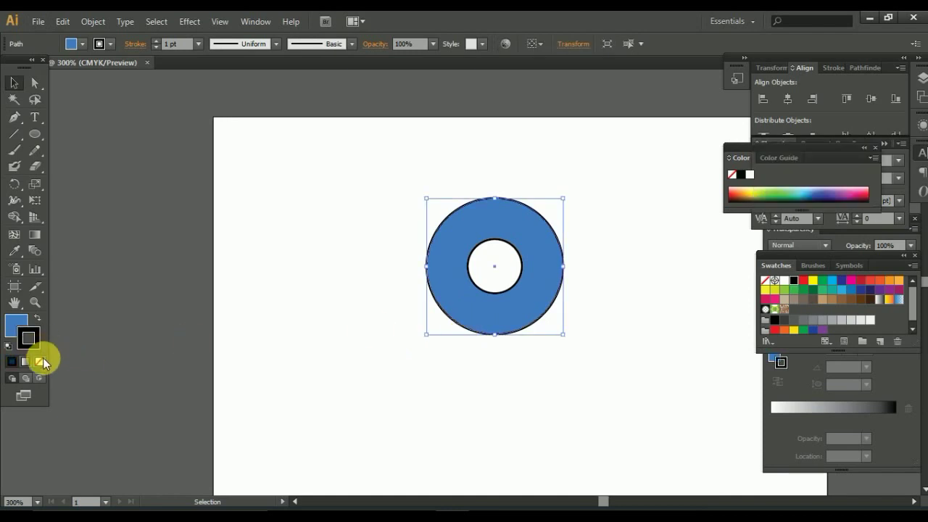
click(40, 361)
click(445, 361)
Give the inner circle a teal fill and a light grey outline
click(515, 287)
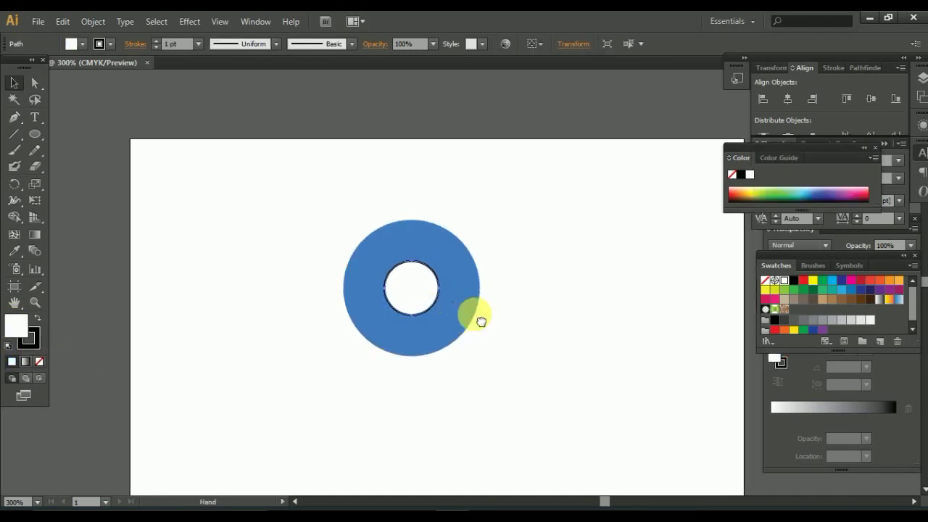
double_click(16, 326)
click(639, 232)
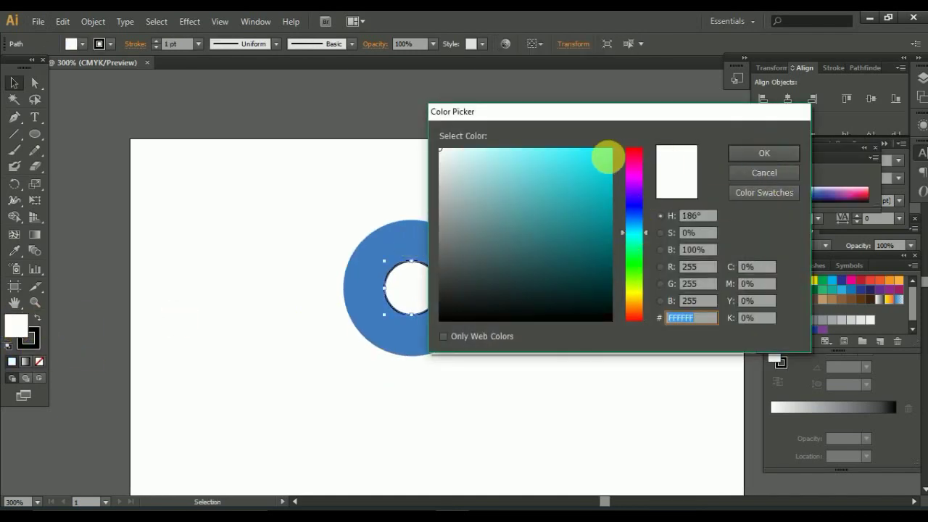
click(609, 206)
click(764, 153)
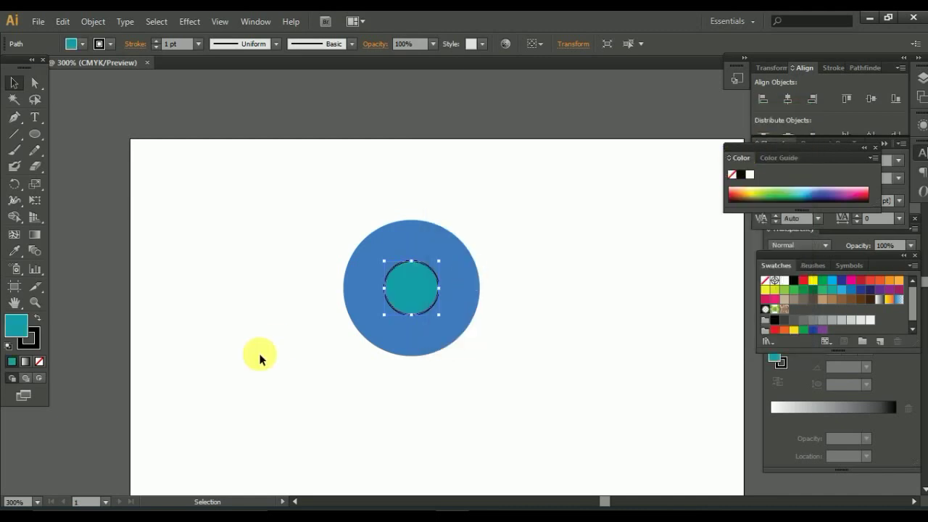
double_click(30, 347)
click(441, 200)
click(762, 153)
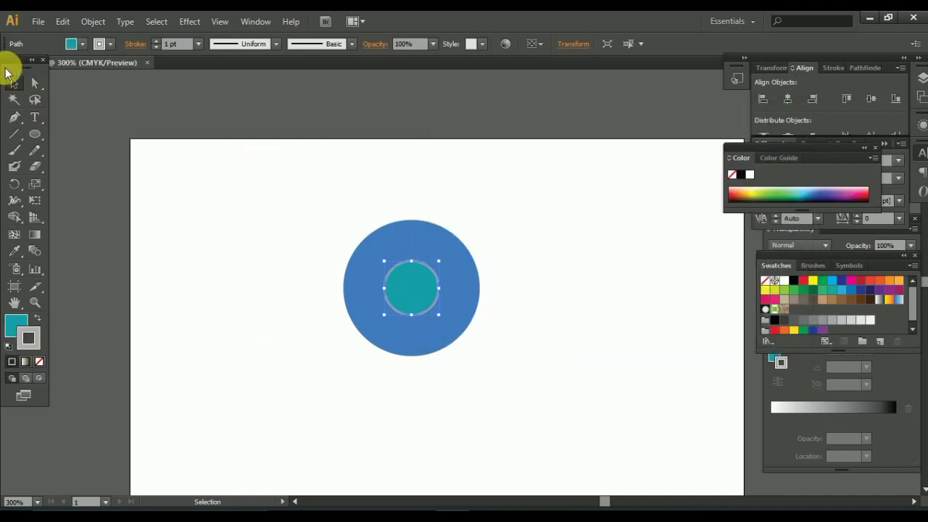
click(308, 219)
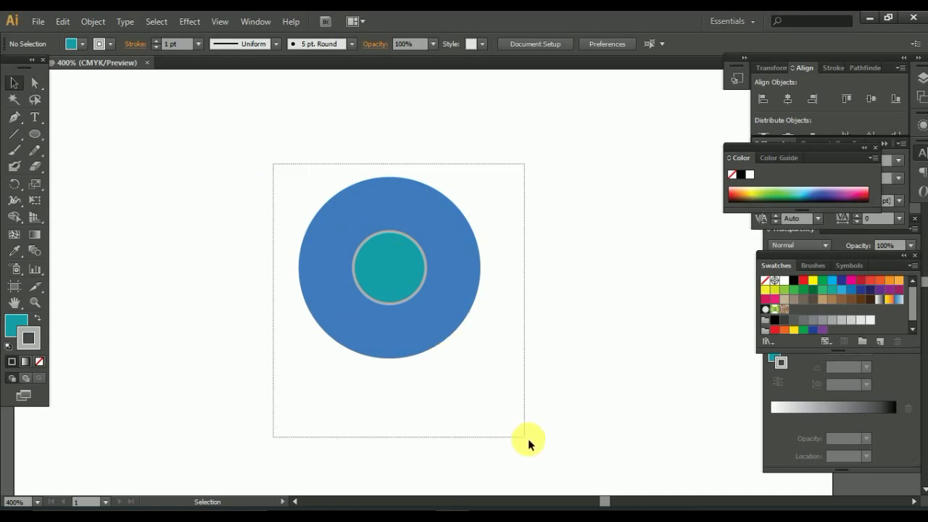
Divide both circles with Pathfinder and ungroup the pieces
drag(528, 439, 529, 440)
click(554, 393)
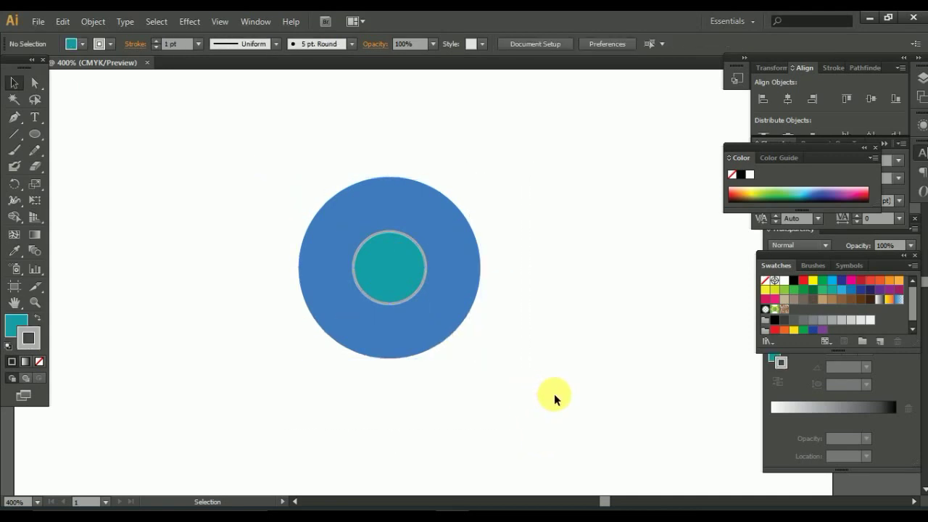
key(ctrl+minus)
key(ctrl+a)
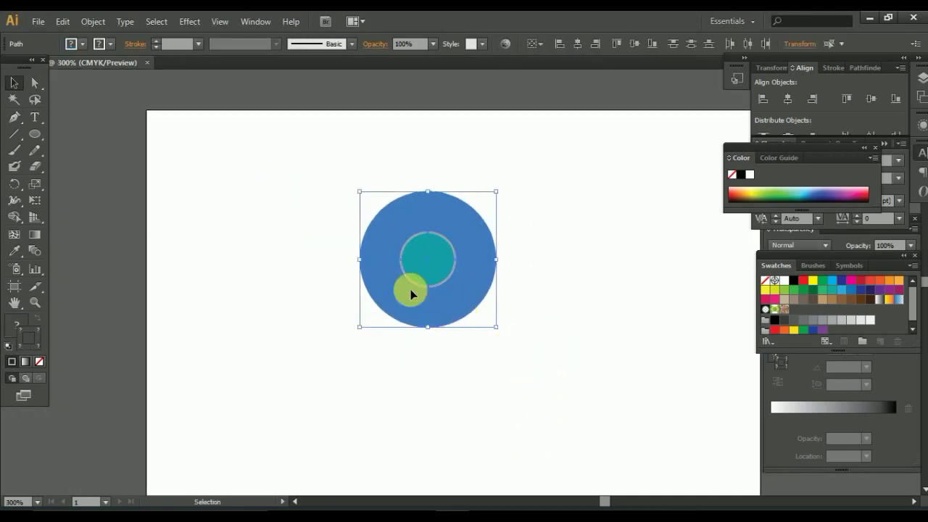
click(871, 67)
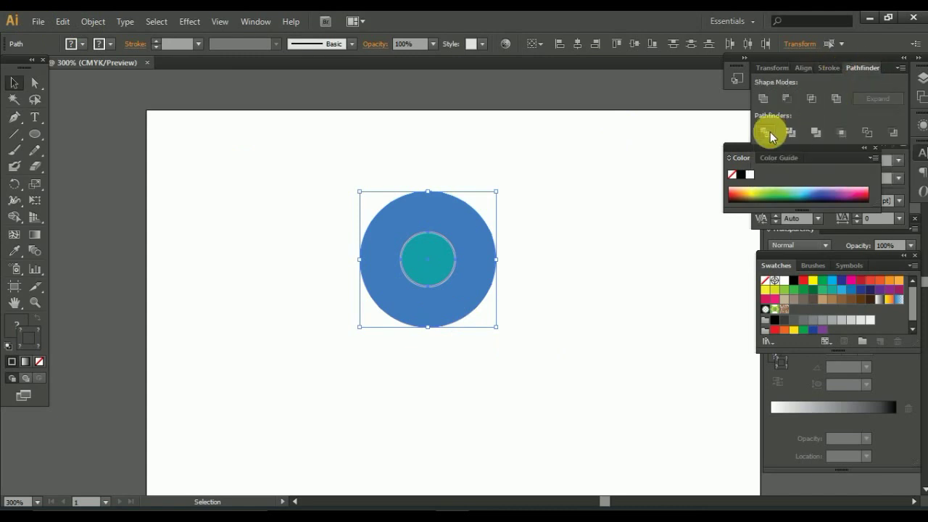
right_click(463, 256)
click(536, 336)
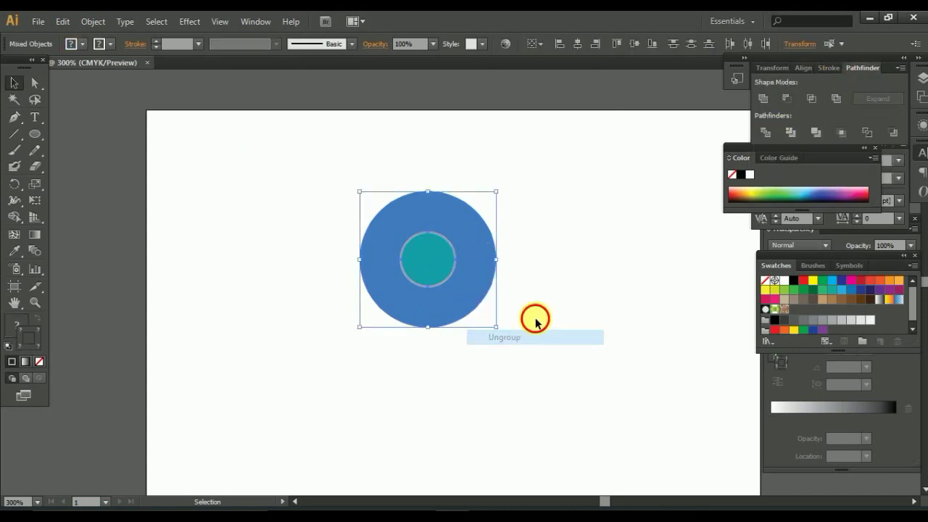
Move the teal circle out of the ring to sit above it
mouse_move(464, 269)
mouse_down()
mouse_move(416, 298)
mouse_move(456, 288)
mouse_move(610, 321)
mouse_up()
click(494, 284)
click(572, 374)
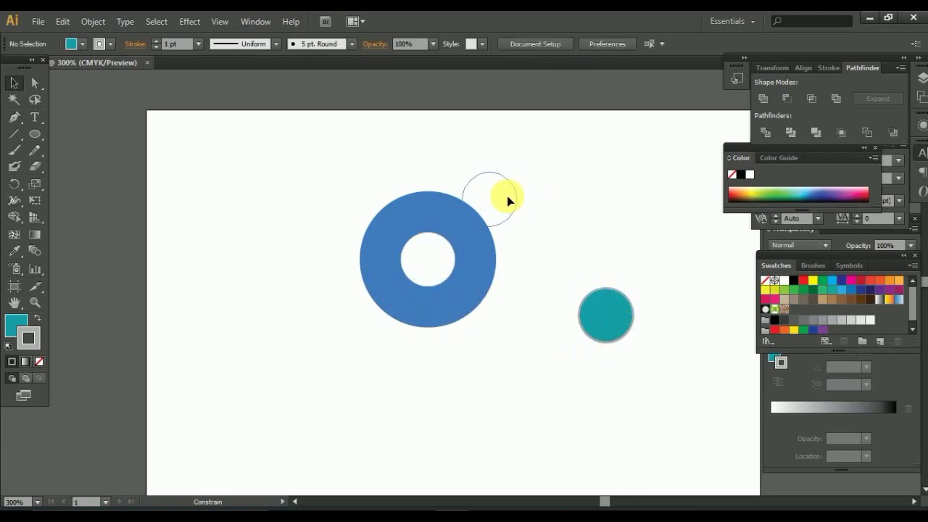
drag(499, 175, 494, 181)
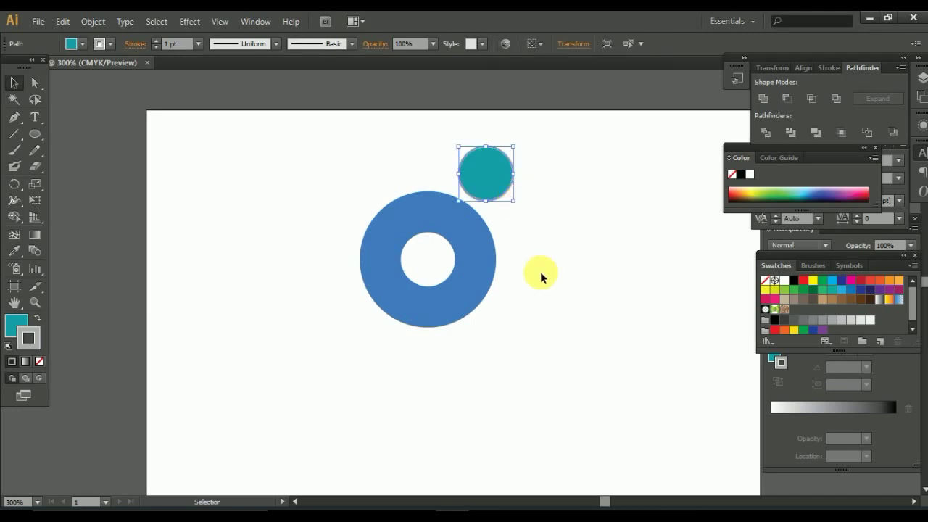
click(540, 275)
scroll(541, 273, up, 1)
click(451, 280)
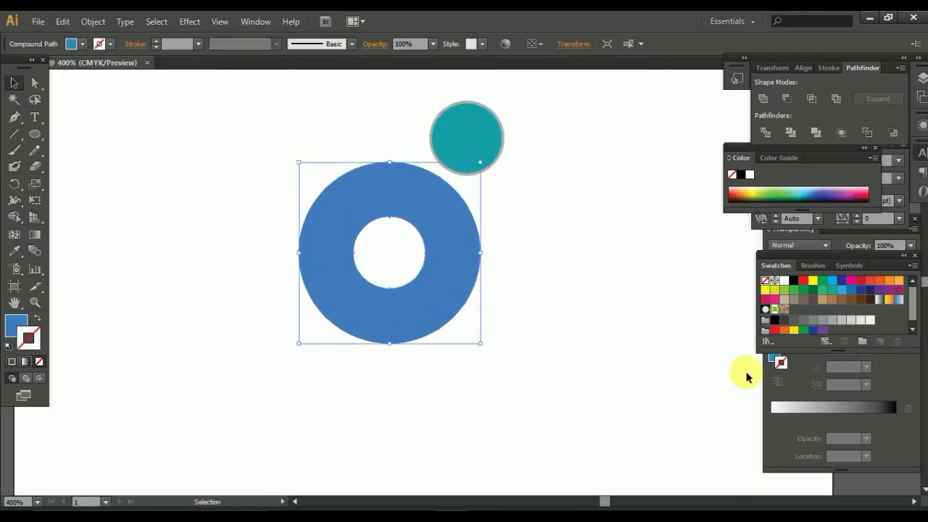
Give the ring a radial gradient fill with no outline
click(887, 369)
click(782, 333)
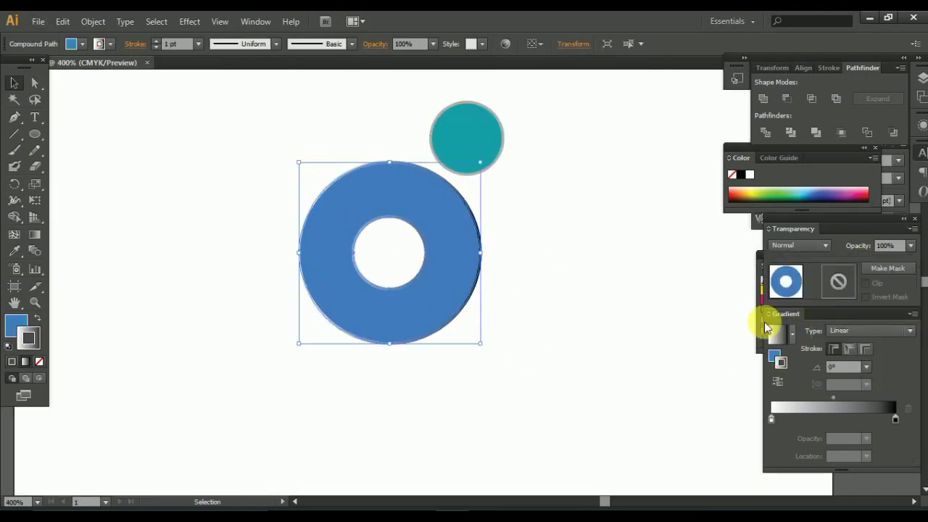
click(40, 361)
click(16, 323)
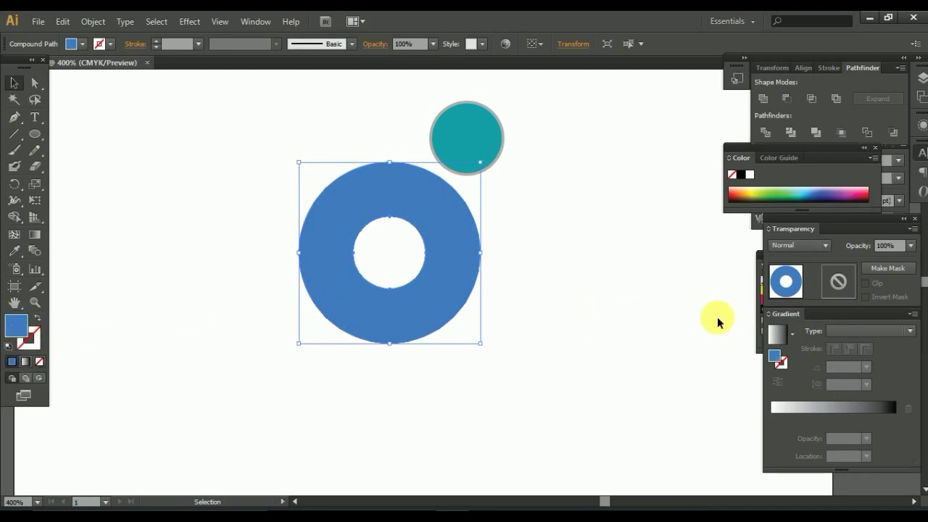
click(778, 334)
click(869, 331)
click(854, 359)
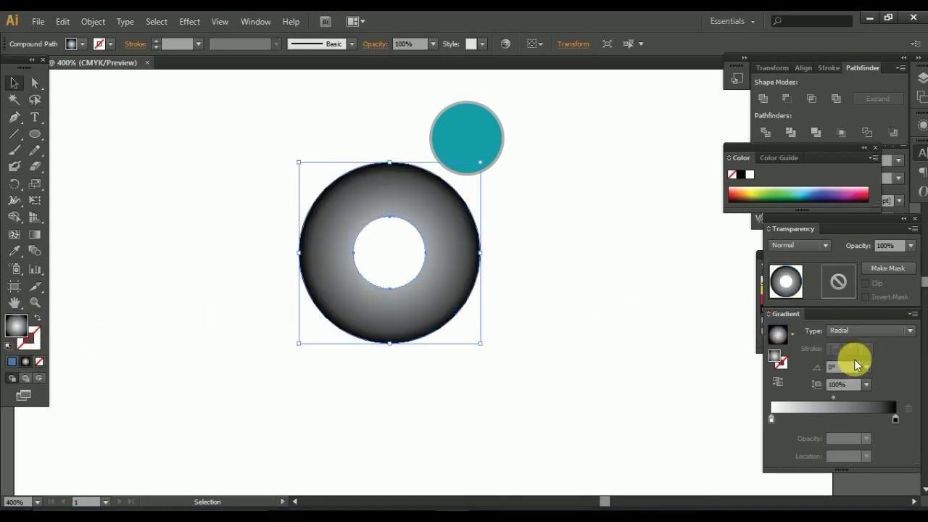
Colour both gradient stops blue in CMYK mode
click(896, 419)
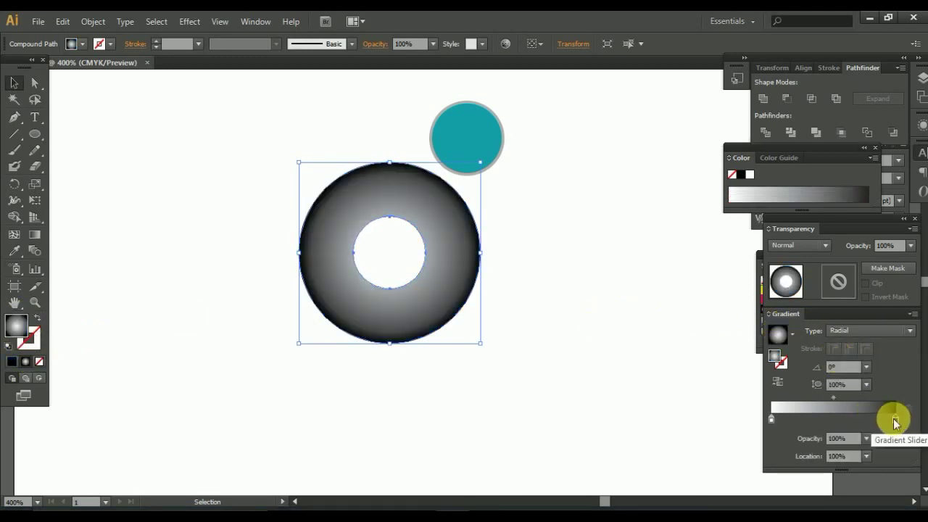
click(874, 158)
click(798, 228)
click(812, 205)
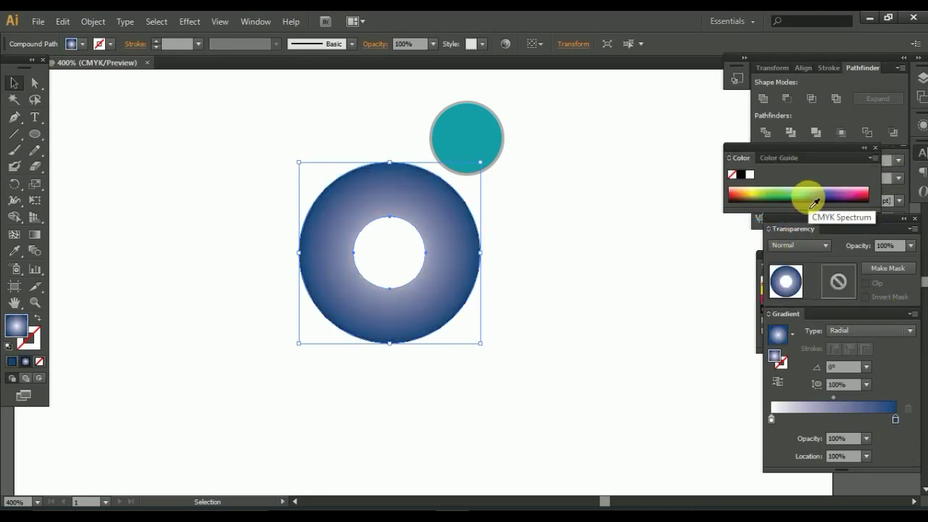
click(771, 419)
click(873, 158)
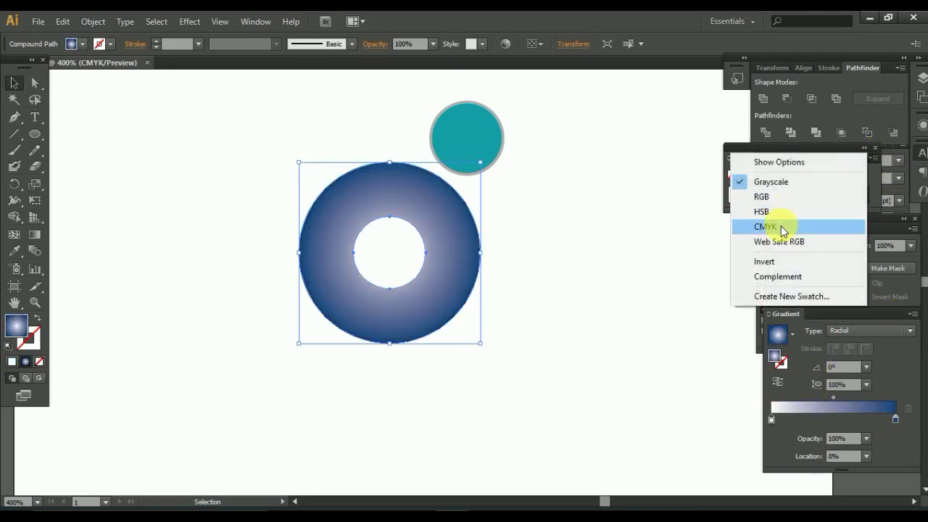
click(781, 225)
click(815, 196)
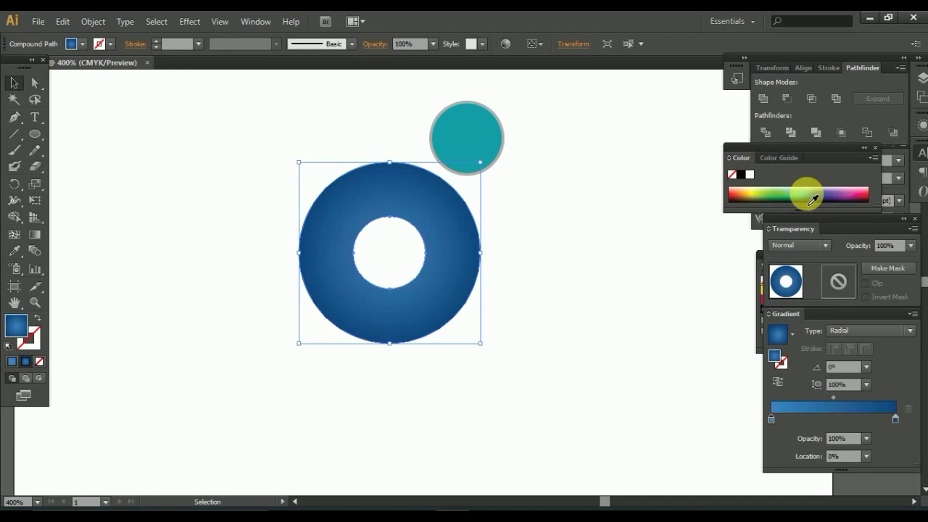
click(566, 194)
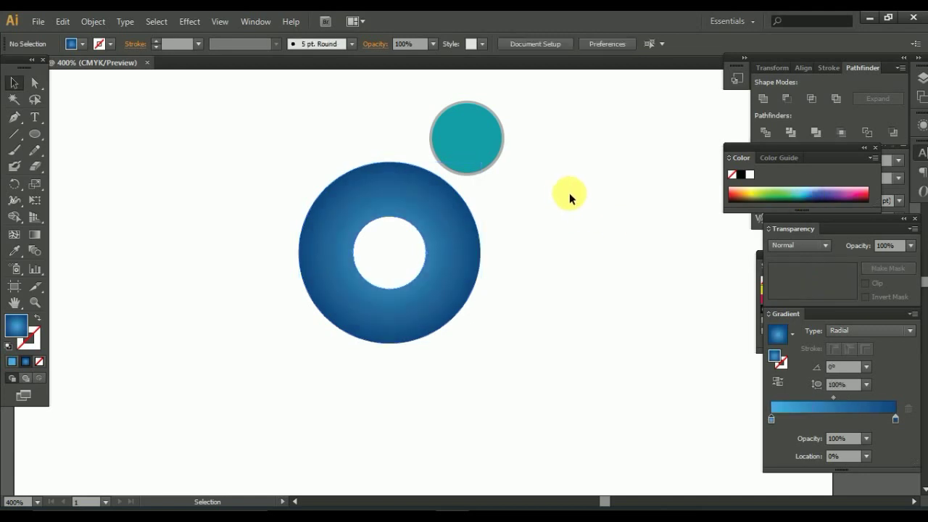
click(489, 148)
Apply the blue radial gradient to the small circle and remove its stroke
click(800, 407)
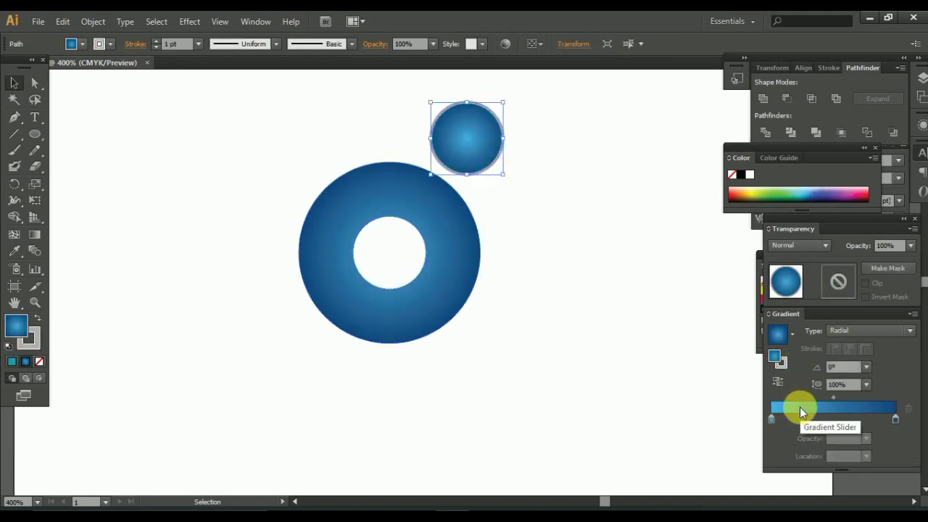
drag(472, 145, 394, 261)
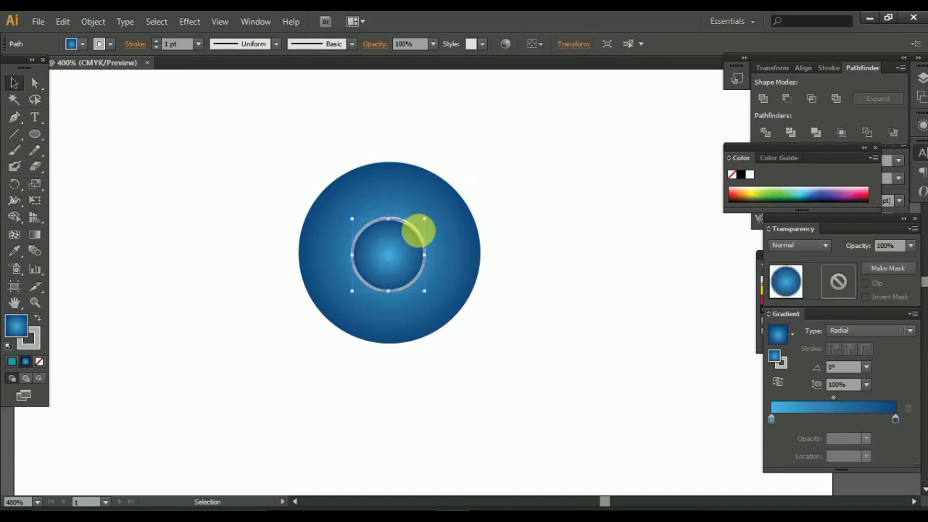
drag(418, 228, 593, 259)
right_click(593, 259)
click(564, 290)
right_click(570, 258)
click(616, 386)
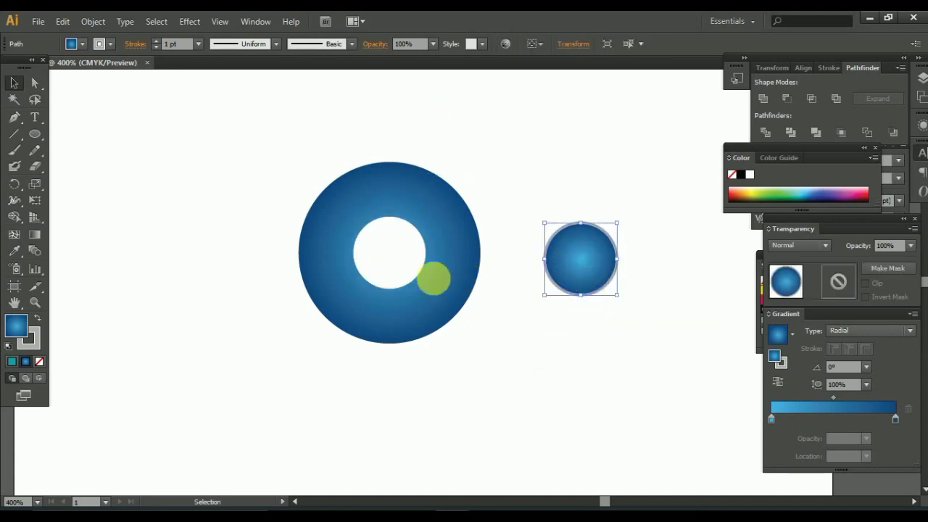
click(31, 339)
click(39, 362)
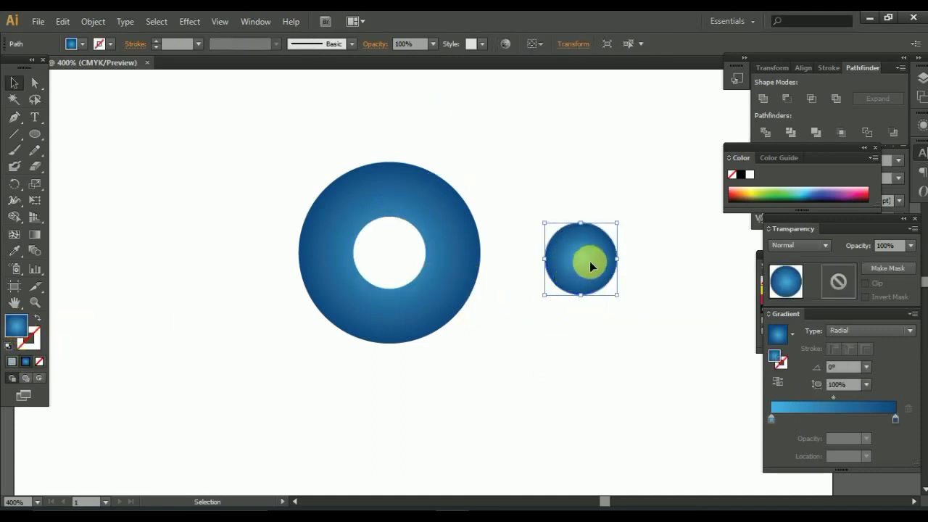
Bring the circle in front of the ring, enlarge it, and centre it in the hole
mouse_move(601, 276)
mouse_down()
mouse_move(613, 290)
mouse_move(563, 270)
mouse_up()
click(633, 299)
right_click(563, 270)
click(732, 443)
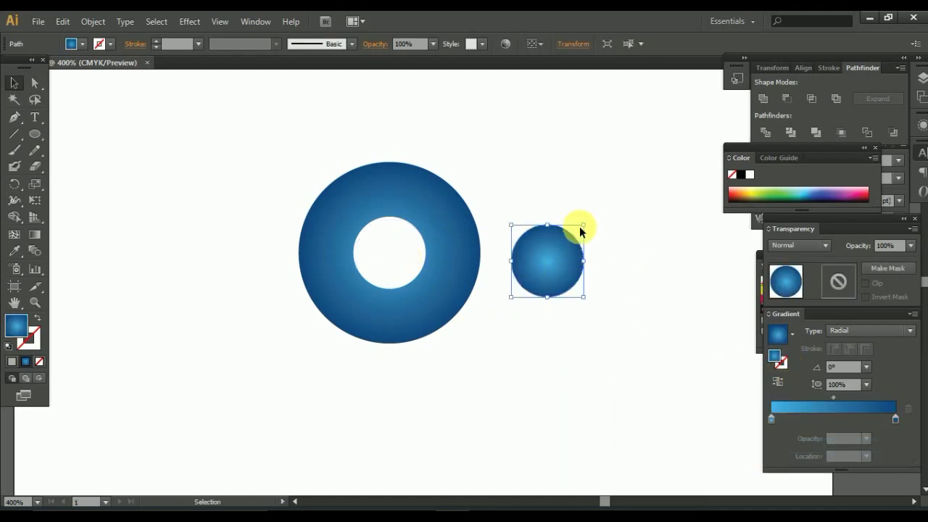
drag(586, 227, 612, 198)
drag(472, 273, 315, 264)
Select and deselect the combined circle and ring to check the result
drag(360, 155, 530, 338)
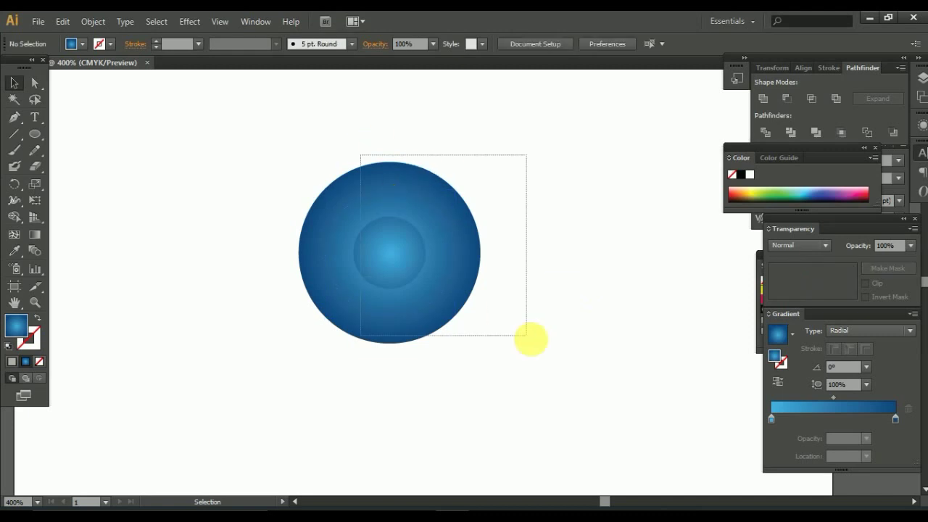
click(585, 240)
key(ctrl+a)
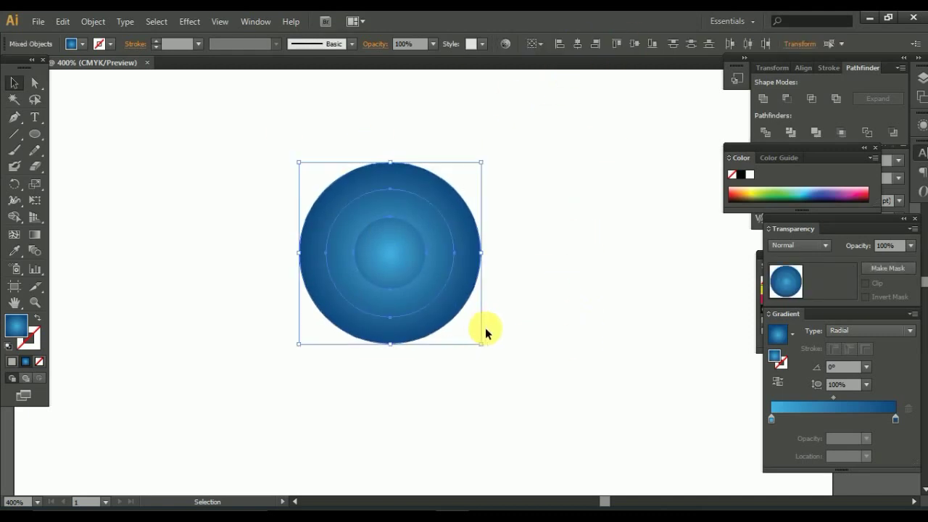
click(538, 314)
click(454, 253)
click(514, 421)
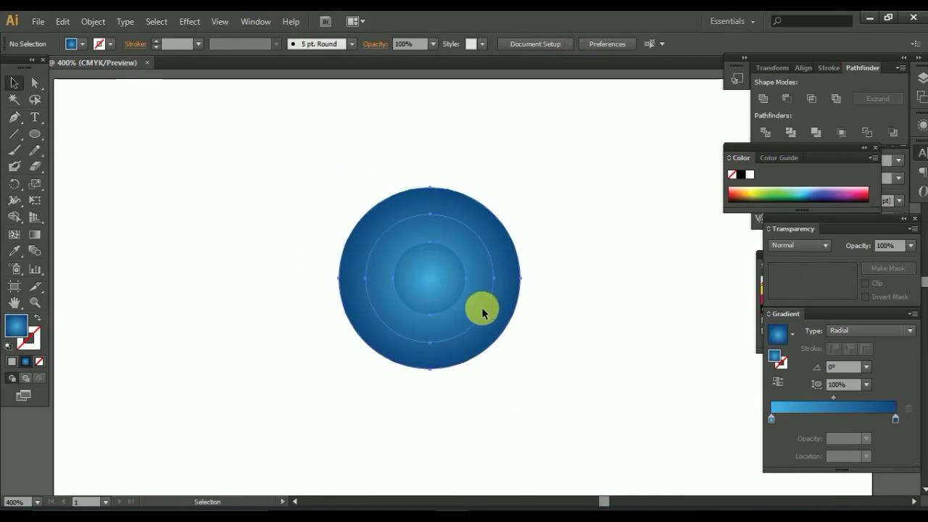
click(480, 309)
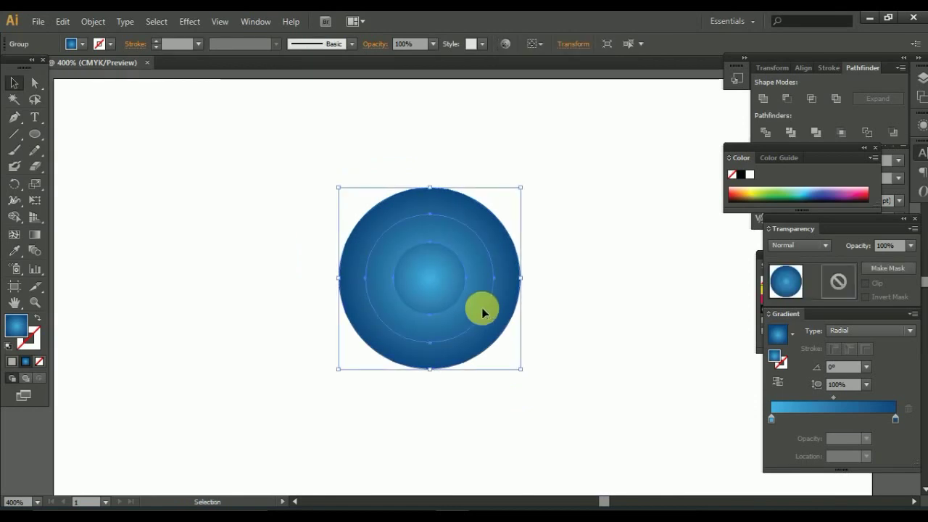
click(544, 295)
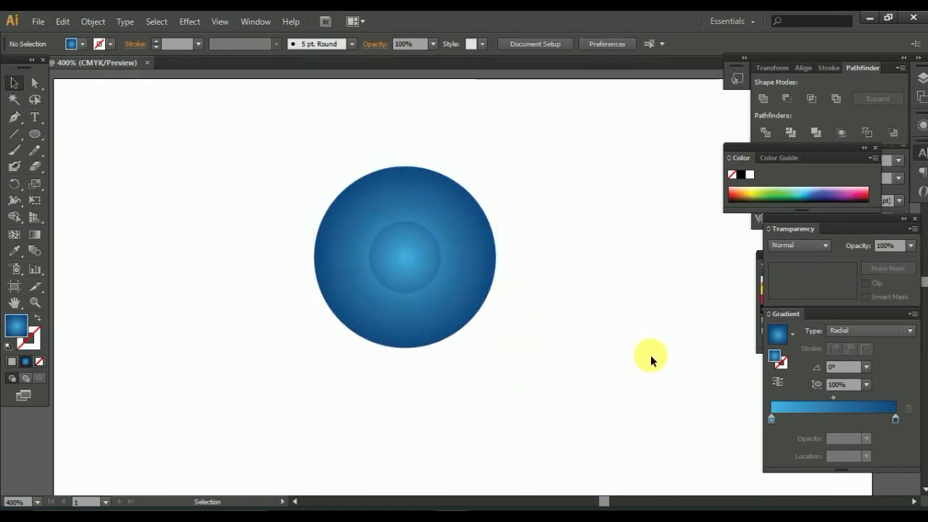
Shift a light-blue gradient stop to the end and place a ring copy lower right
drag(772, 419, 887, 419)
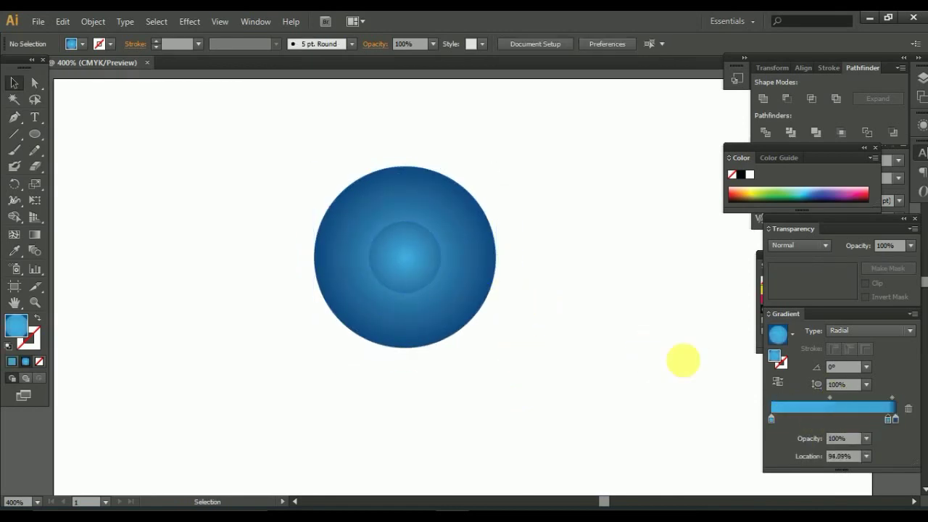
click(455, 301)
right_click(466, 303)
click(503, 383)
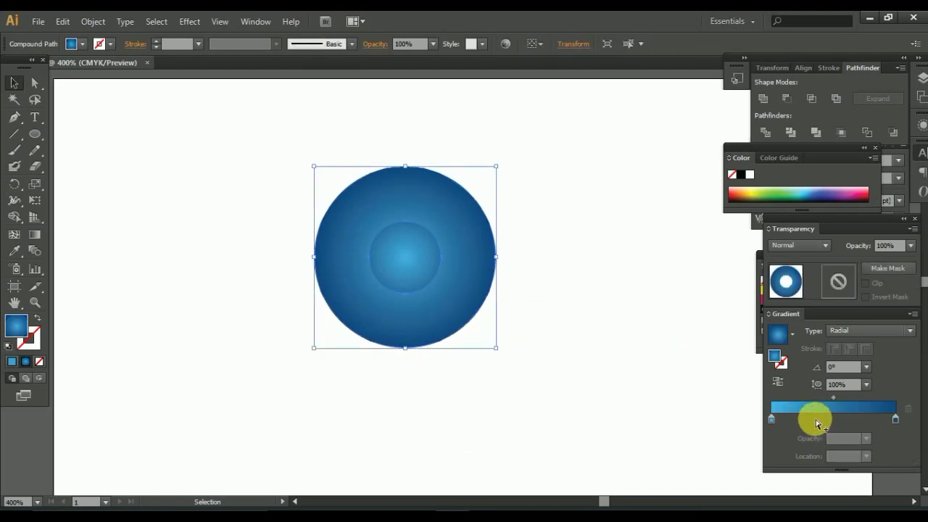
drag(460, 292, 665, 384)
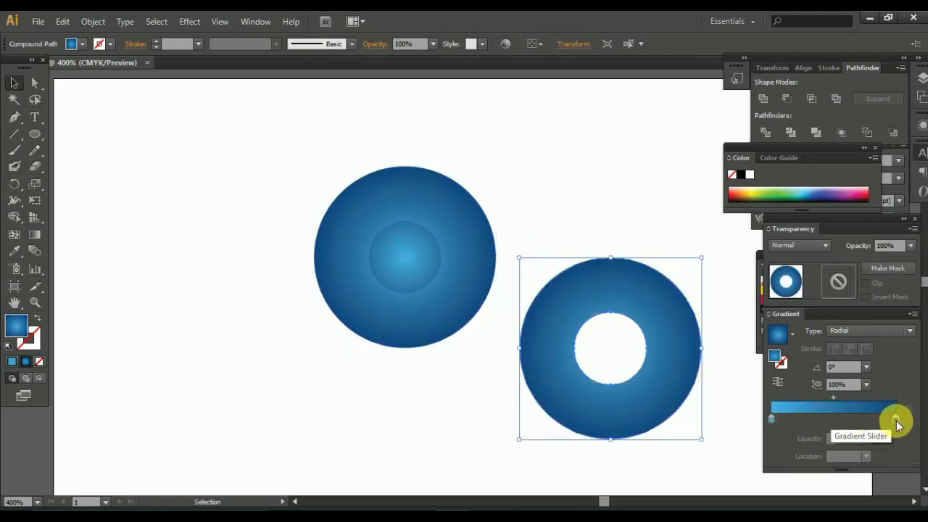
Add colour stops near 24% and the outer end, moving one to about 95%
click(880, 419)
click(848, 420)
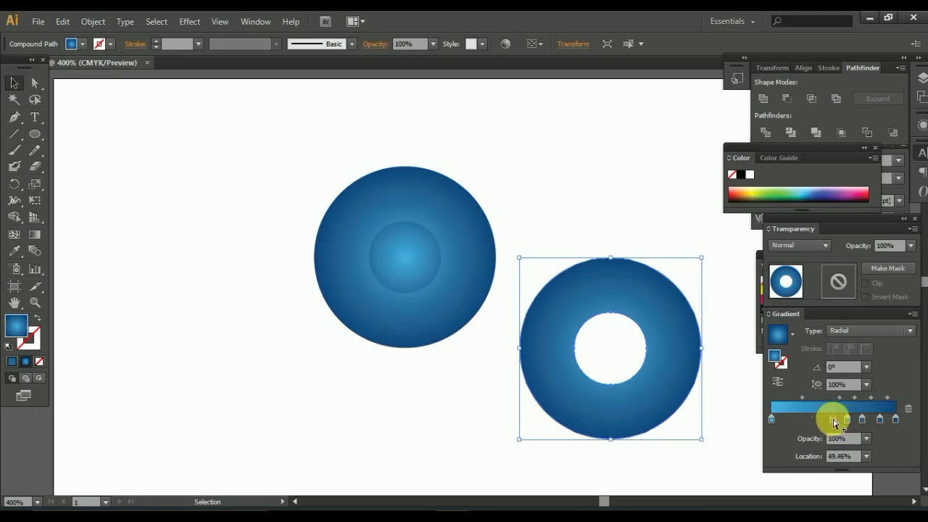
click(803, 420)
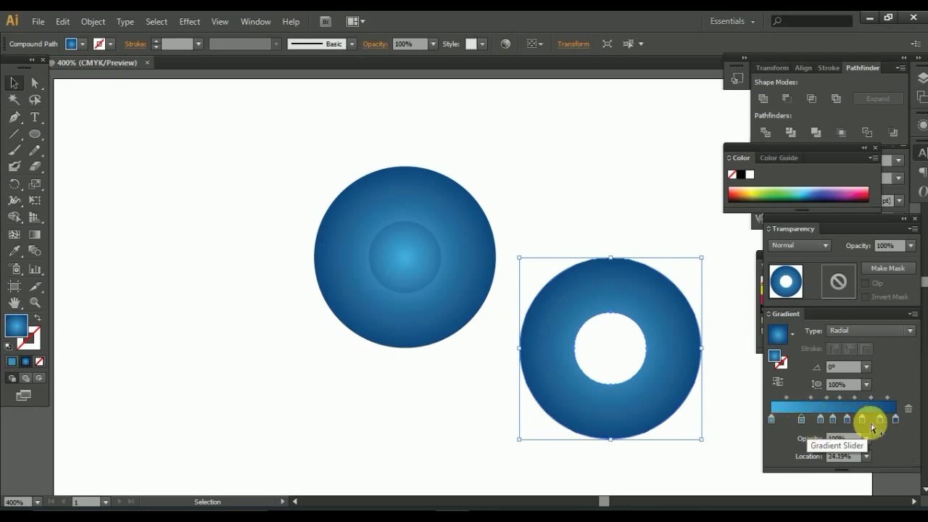
click(885, 419)
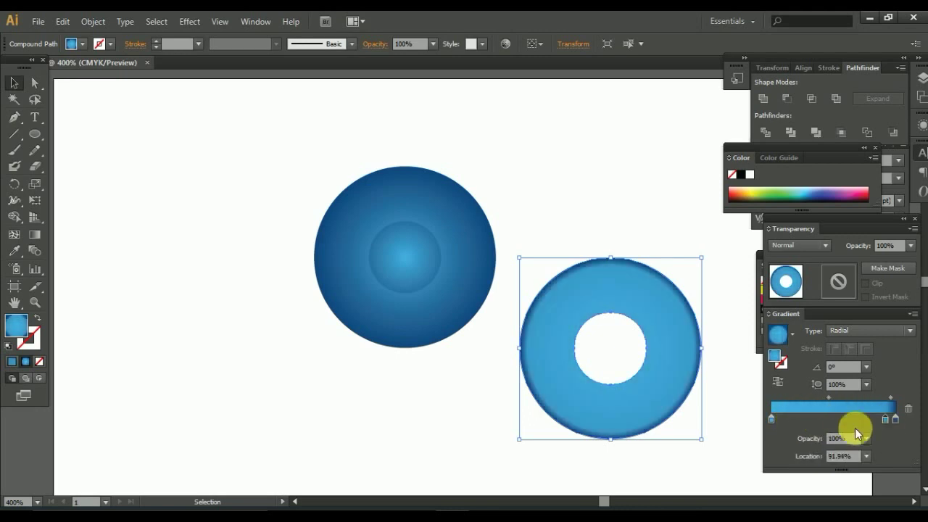
drag(874, 420, 894, 420)
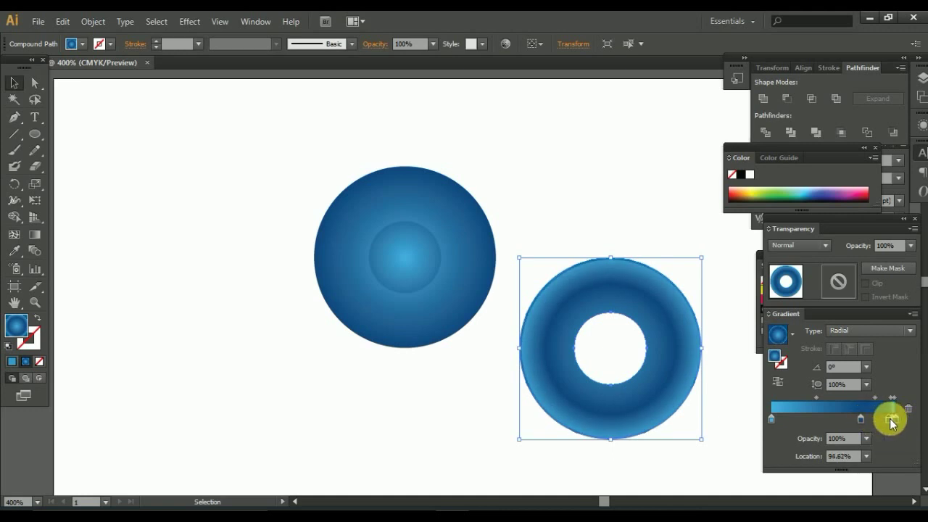
Drag the stops to about 78%, 49% and 35%, packing blue bands and darkening the ring
drag(771, 420, 788, 420)
mouse_move(885, 425)
mouse_down()
mouse_move(889, 432)
mouse_move(874, 421)
mouse_up()
click(868, 423)
click(880, 421)
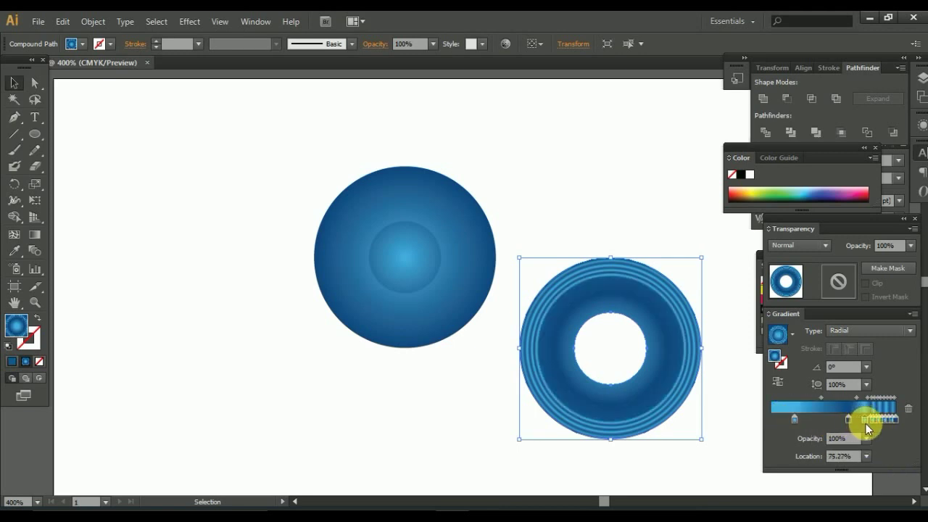
drag(866, 423, 870, 426)
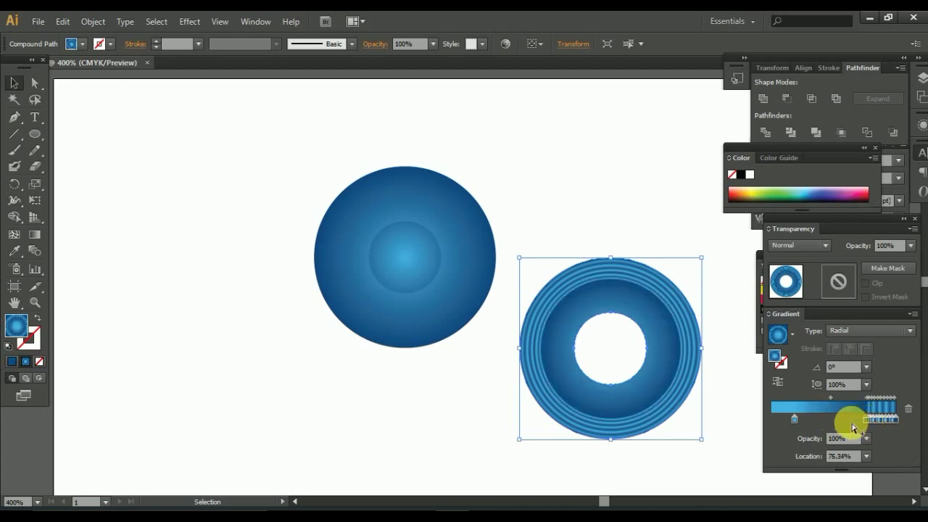
drag(865, 422, 841, 423)
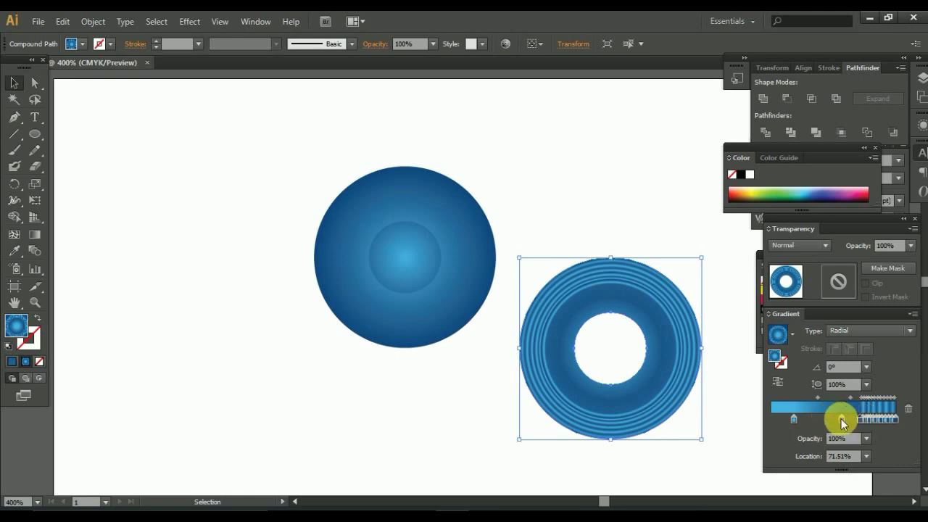
mouse_move(862, 423)
mouse_down()
mouse_move(816, 424)
mouse_move(855, 425)
mouse_up()
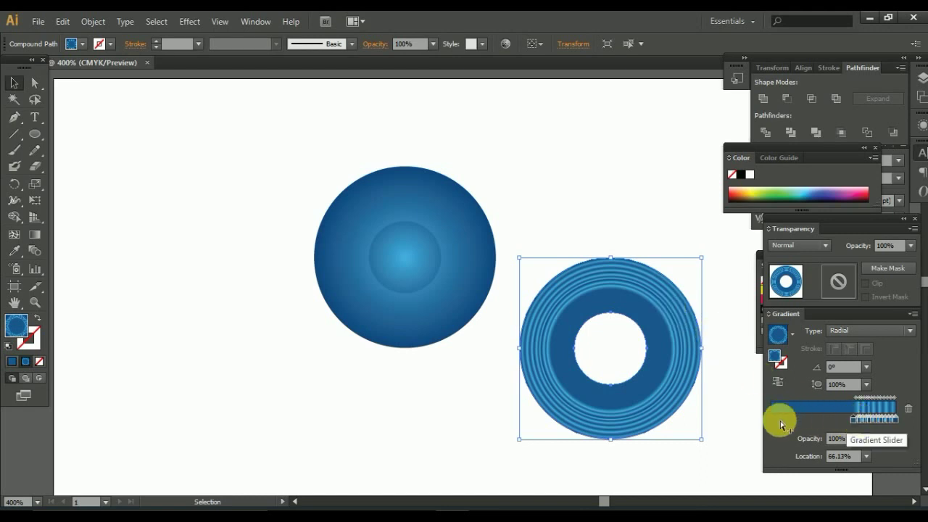
Add a stop at 36%, widen the light-blue inner band, and darken the 18% stop
click(798, 193)
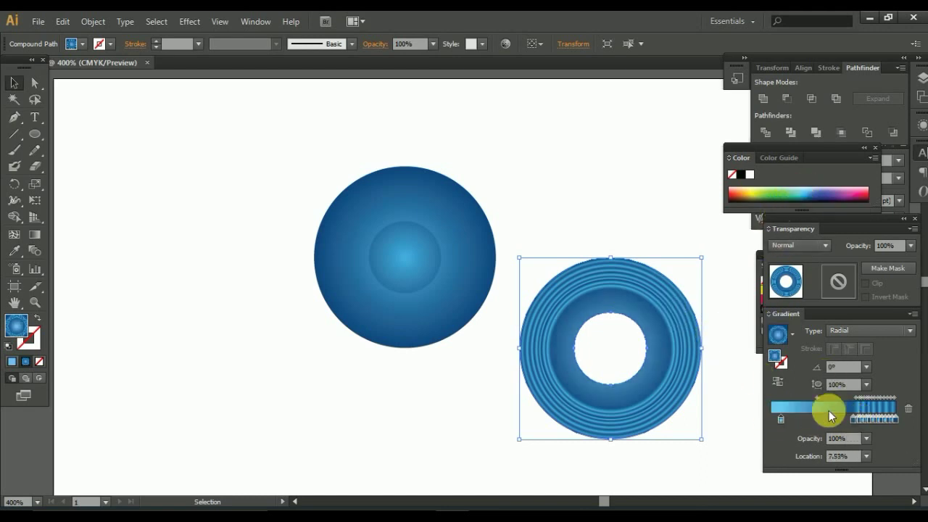
click(818, 419)
drag(851, 422, 854, 422)
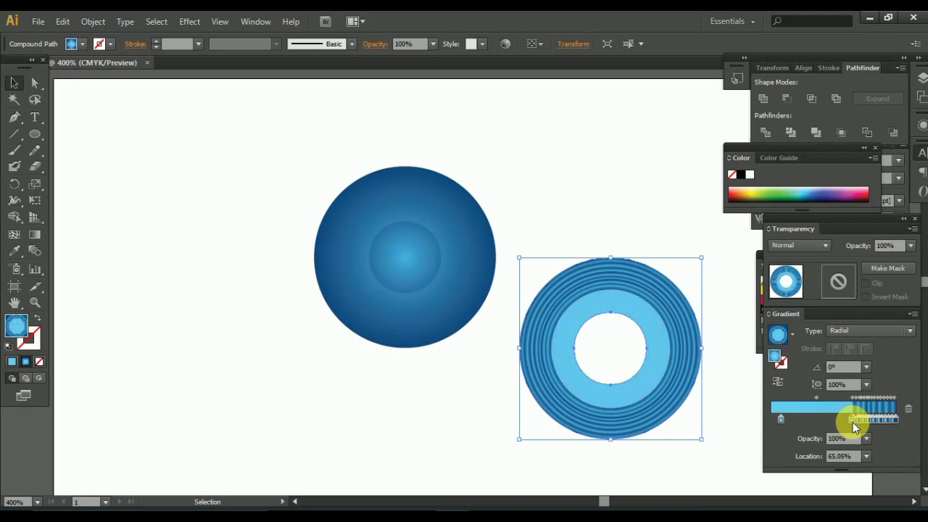
drag(781, 421, 793, 421)
click(802, 200)
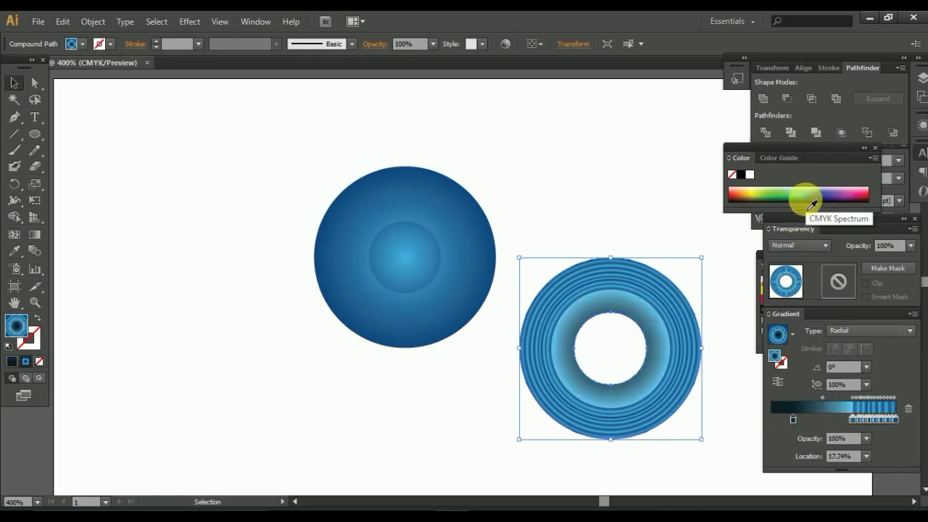
click(612, 222)
click(633, 403)
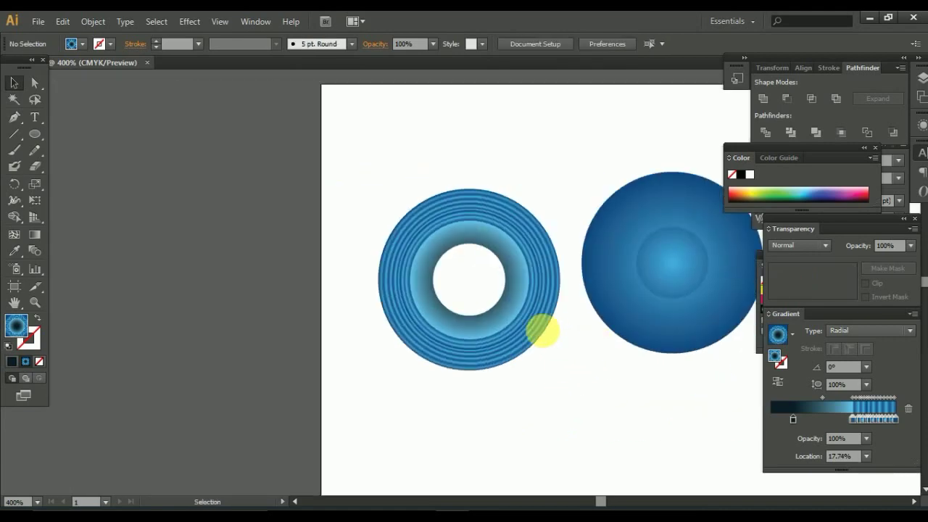
On a ring copy, replace the left stop with darker blue stops at 23%, 28% and 61%
click(506, 305)
drag(792, 418, 754, 468)
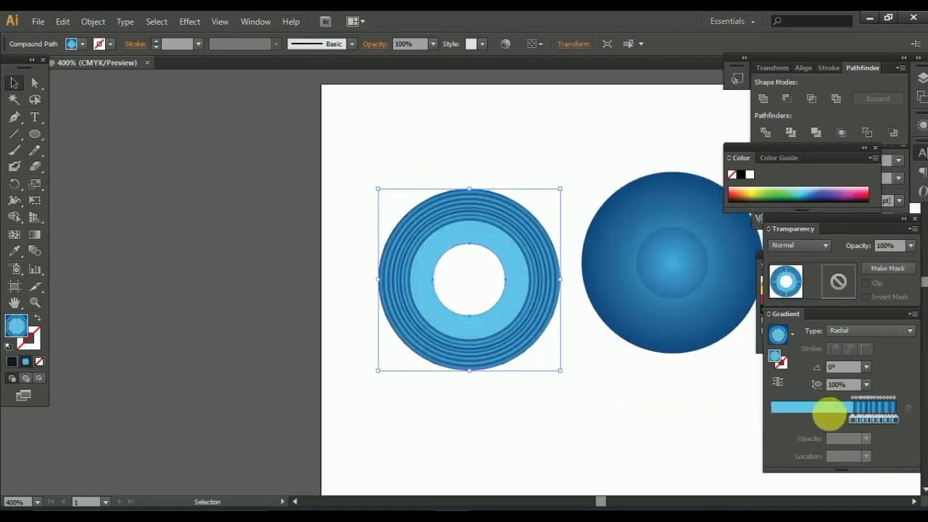
click(801, 420)
click(808, 192)
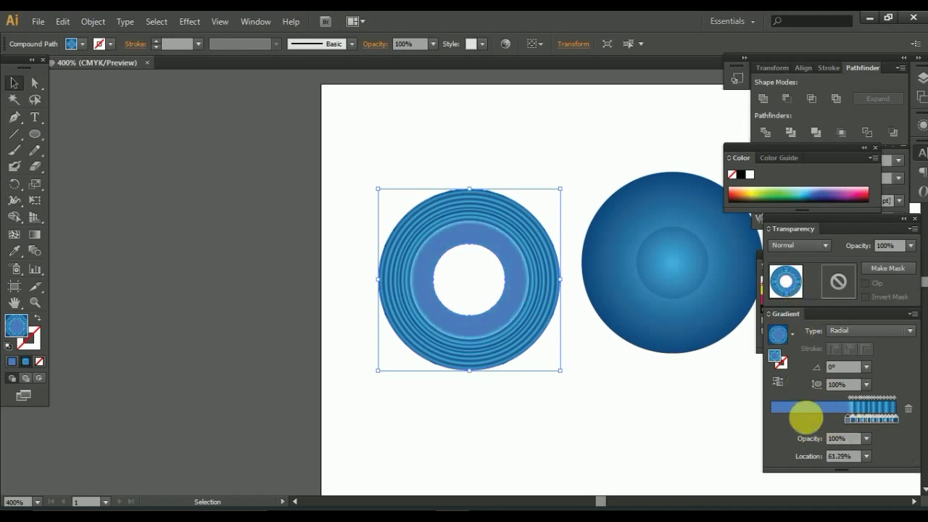
click(806, 419)
click(813, 196)
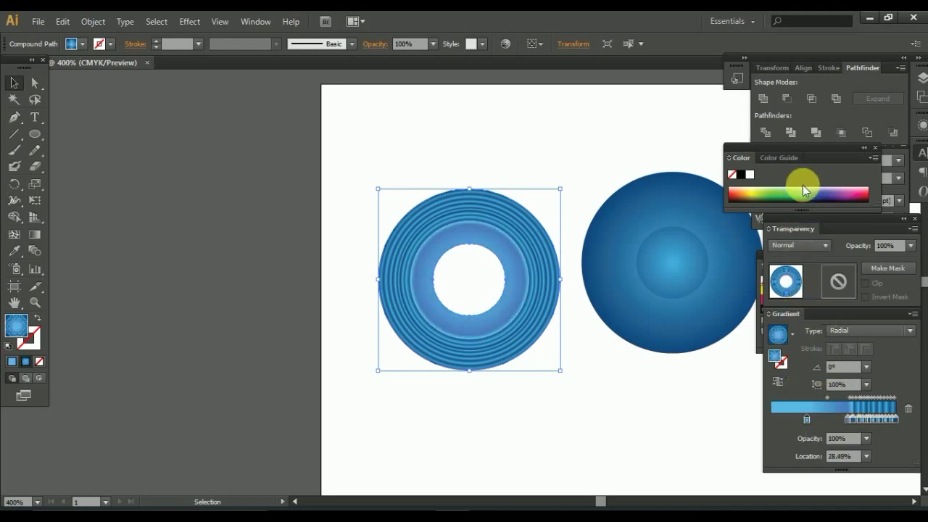
drag(813, 196, 801, 185)
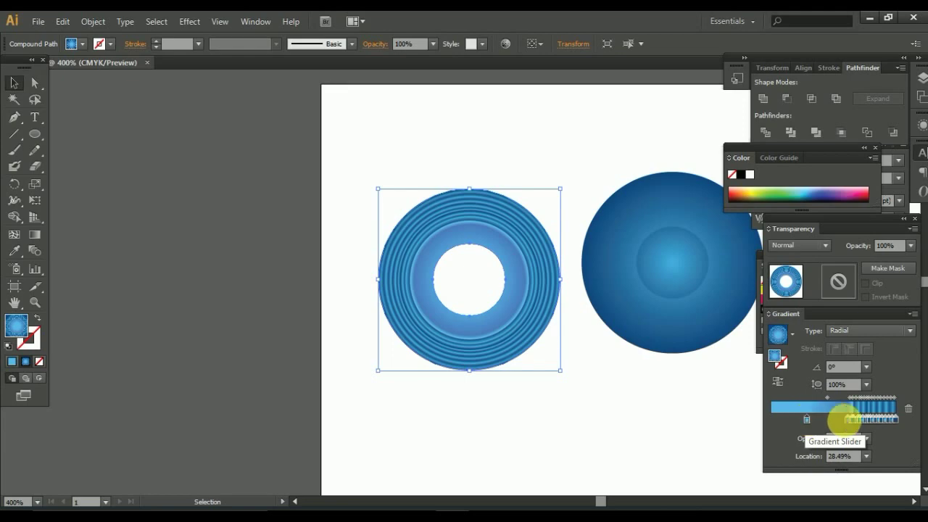
click(847, 420)
click(820, 190)
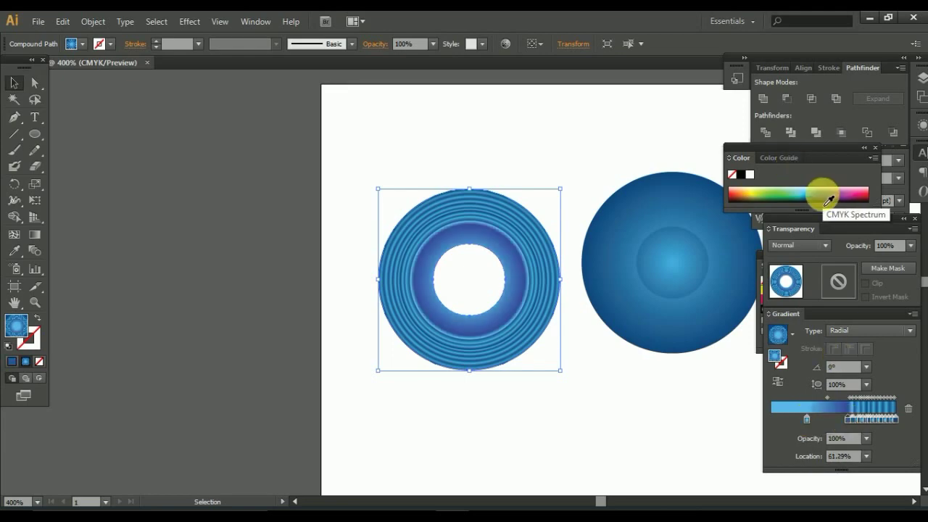
Move the third ring below the first ring
click(476, 155)
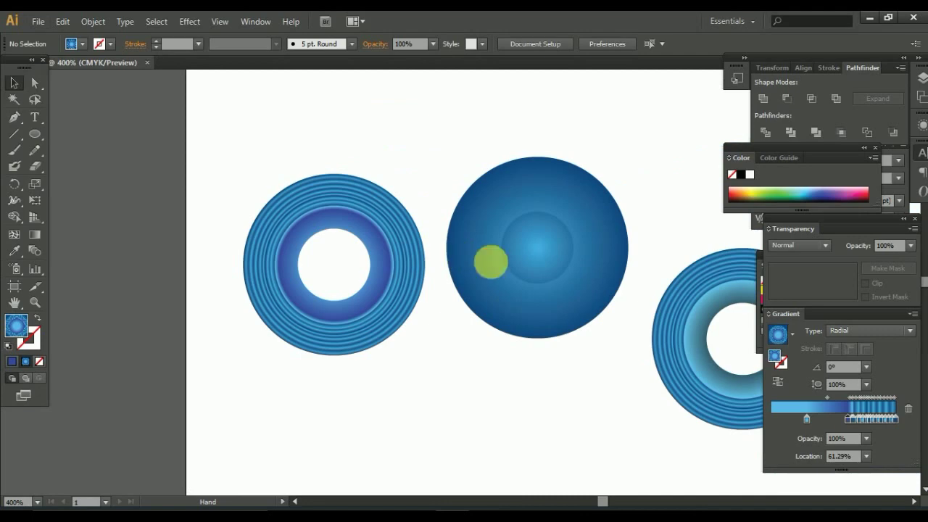
click(472, 296)
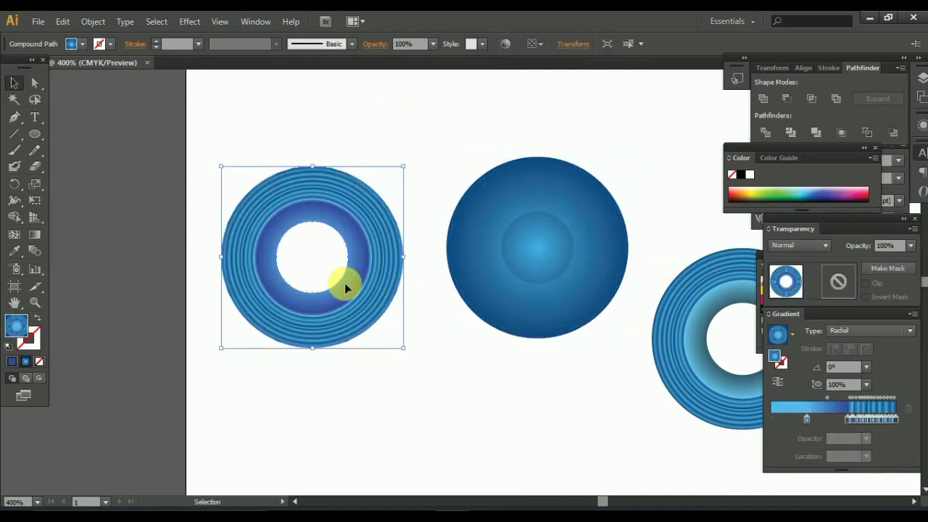
drag(716, 395, 362, 466)
Select the blue gradient ring and drag out copies, undoing the two extra ones
key(ctrl+minus)
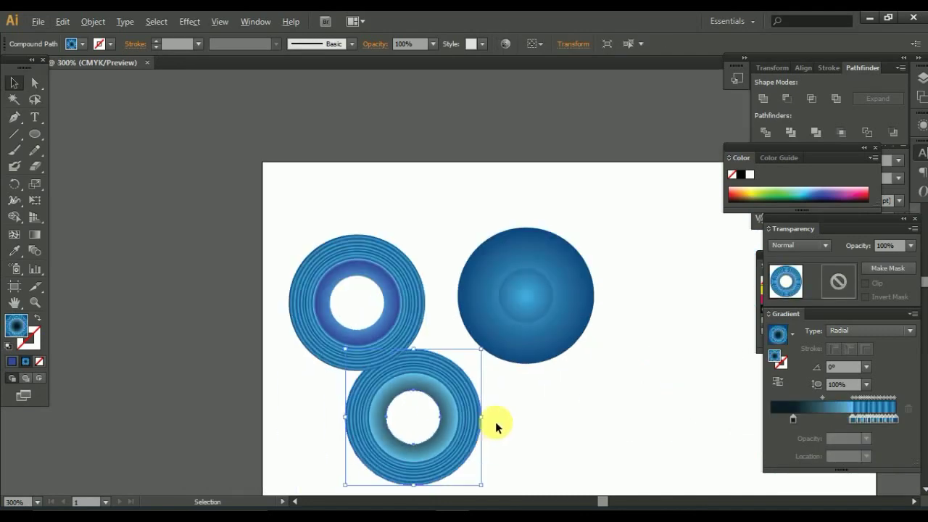
click(535, 312)
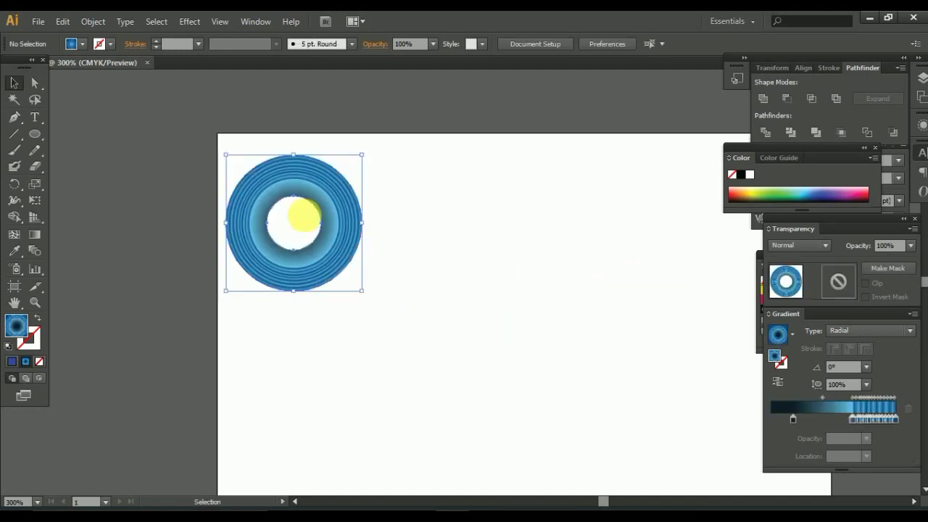
mouse_move(303, 216)
mouse_down()
mouse_move(477, 205)
mouse_move(377, 287)
mouse_move(443, 278)
mouse_up()
key(ctrl+minus)
key(ctrl+minus)
mouse_move(458, 205)
mouse_down()
mouse_move(529, 204)
mouse_move(544, 290)
mouse_up()
key(ctrl+z)
key(ctrl+z)
key(ctrl+z)
key(ctrl+z)
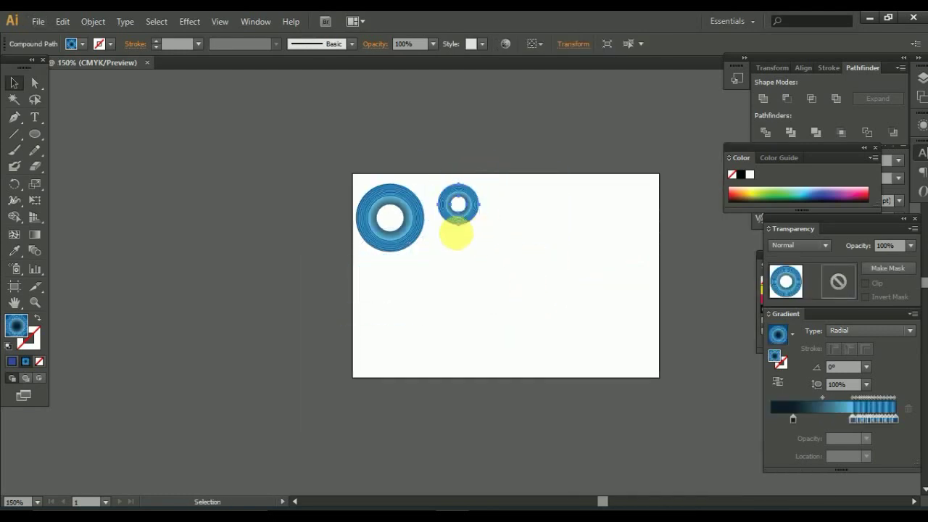
key(ctrl+z)
Scatter four more ring copies across the artboard
scroll(418, 247, up, 3)
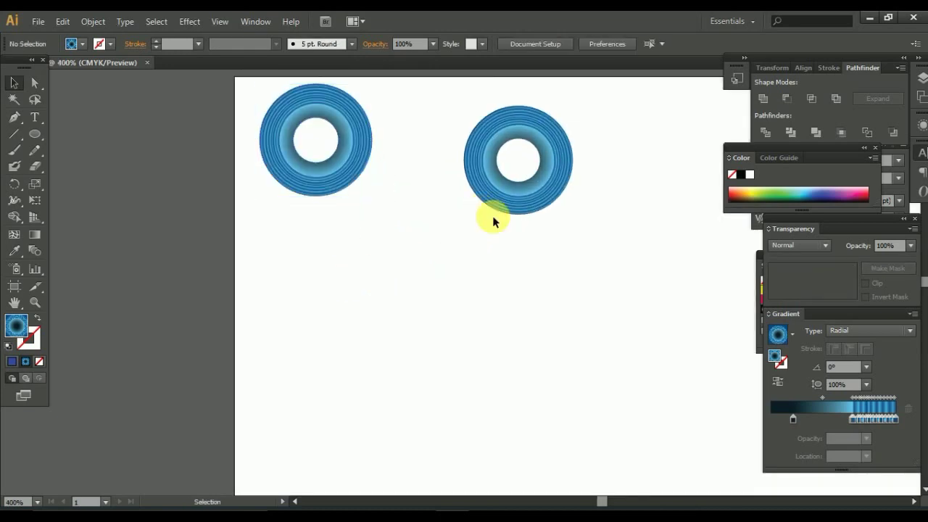
drag(493, 216, 430, 215)
drag(314, 275, 451, 299)
drag(451, 299, 591, 183)
mouse_move(599, 194)
mouse_down()
mouse_move(586, 249)
mouse_move(465, 315)
mouse_move(520, 383)
mouse_move(631, 398)
mouse_up()
Distribute all the rings evenly, both horizontally and vertically
key(ctrl+a)
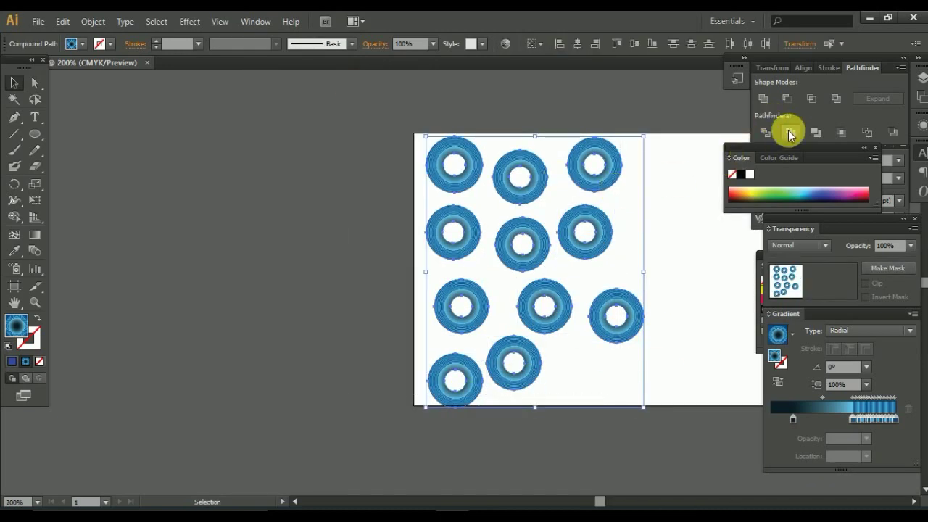
click(741, 45)
click(690, 45)
click(677, 269)
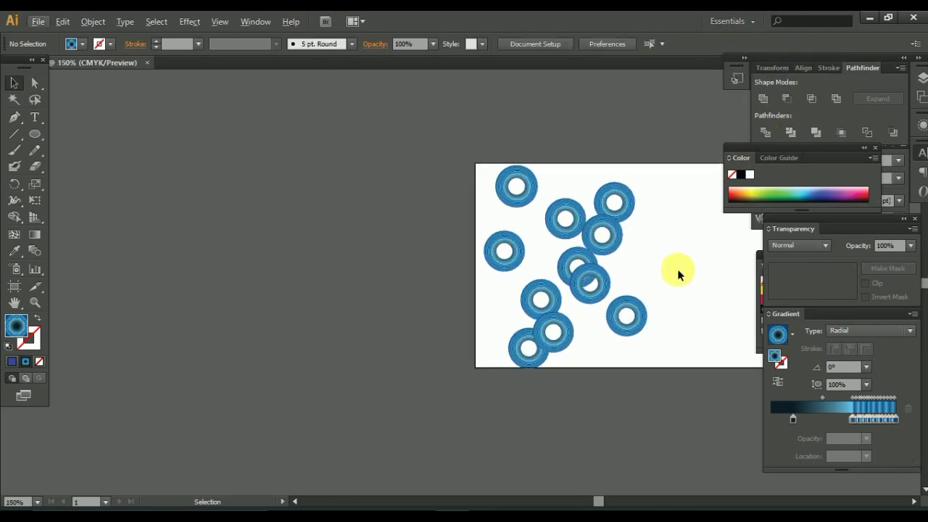
key(ctrl+minus)
Drag individual rings into a winding cluster that runs off the bottom edge
drag(404, 236, 402, 233)
drag(497, 274, 460, 281)
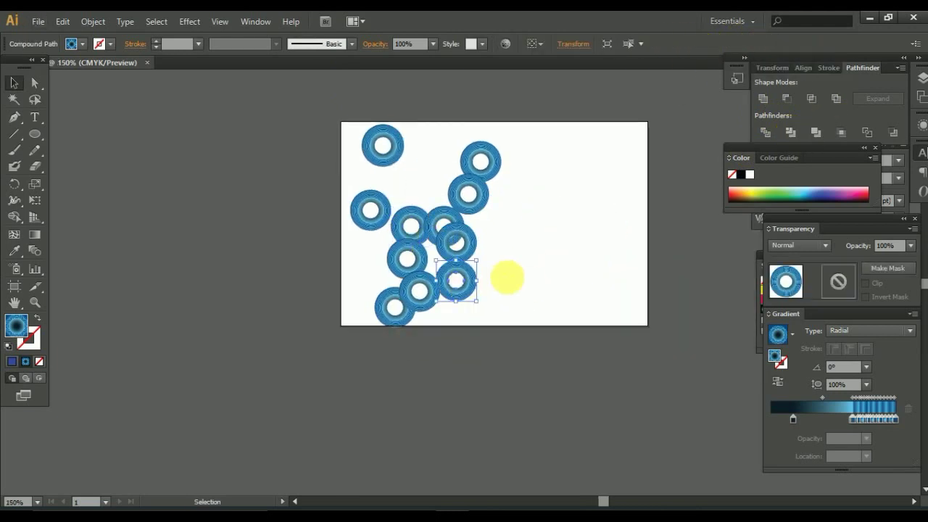
click(522, 218)
drag(447, 184, 447, 176)
click(530, 212)
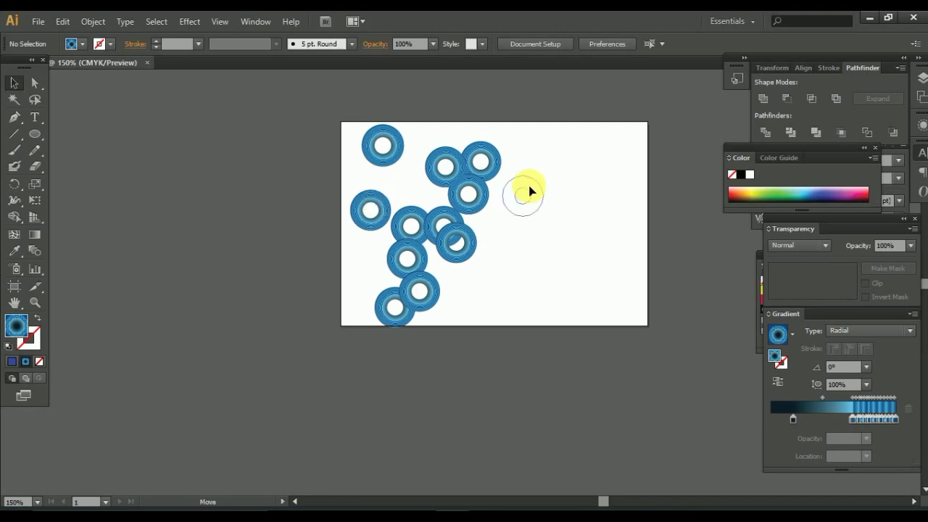
drag(434, 321, 434, 321)
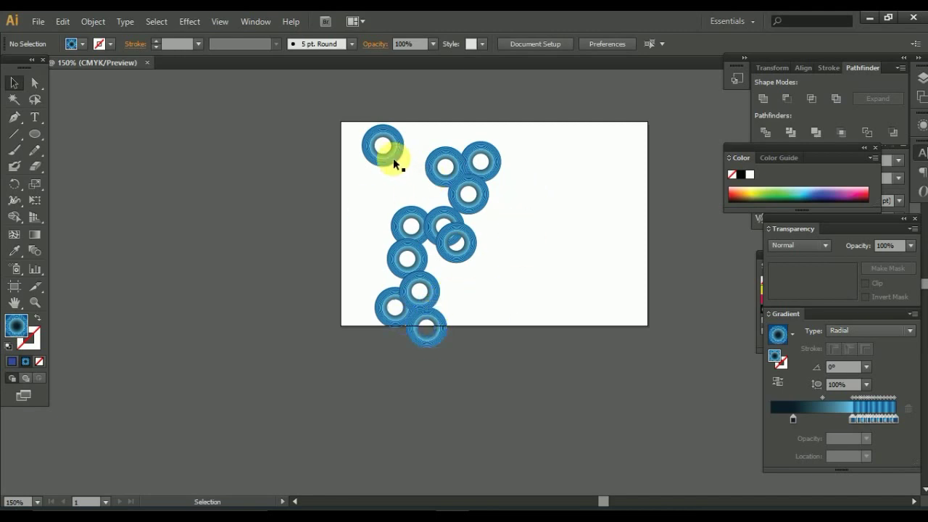
drag(473, 252, 481, 255)
drag(444, 165, 448, 148)
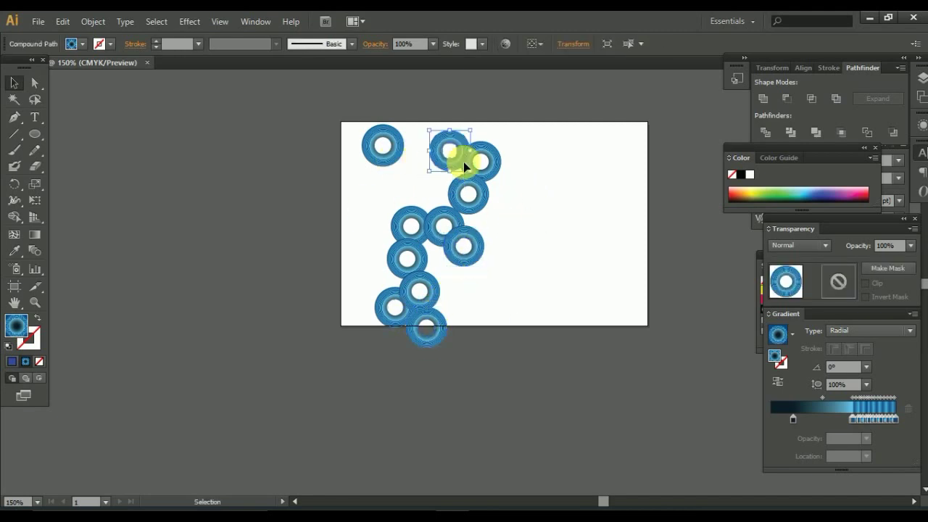
click(444, 193)
Select the ring cluster, shift it up-left and rotate it 180°
drag(506, 262, 506, 261)
drag(352, 150, 551, 409)
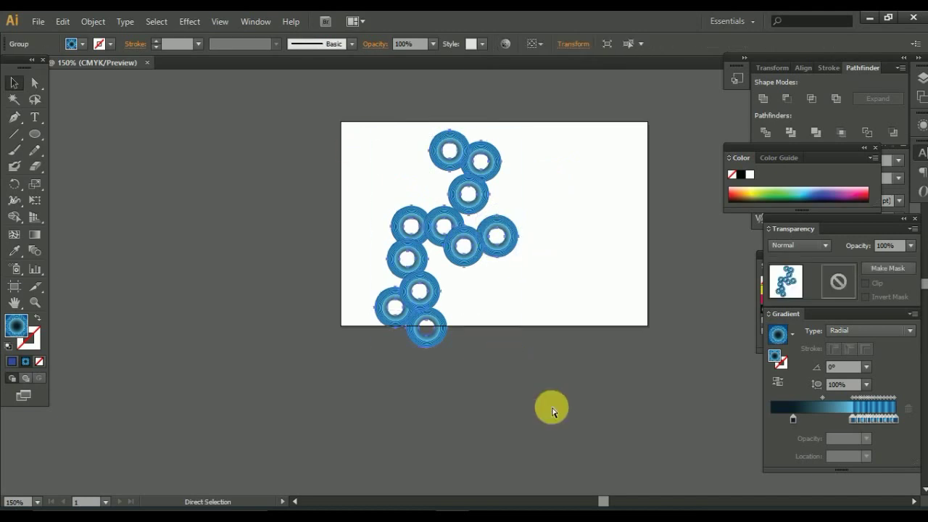
drag(476, 239, 414, 176)
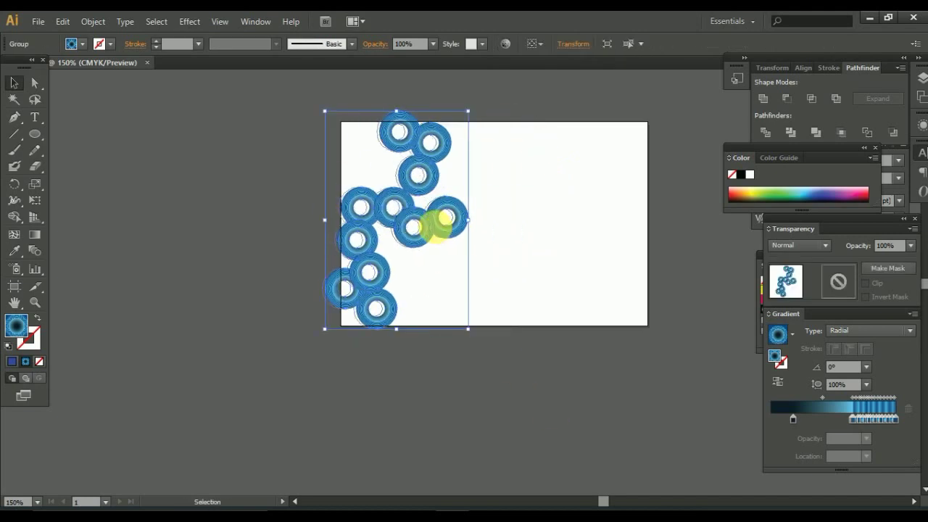
drag(485, 279, 288, 145)
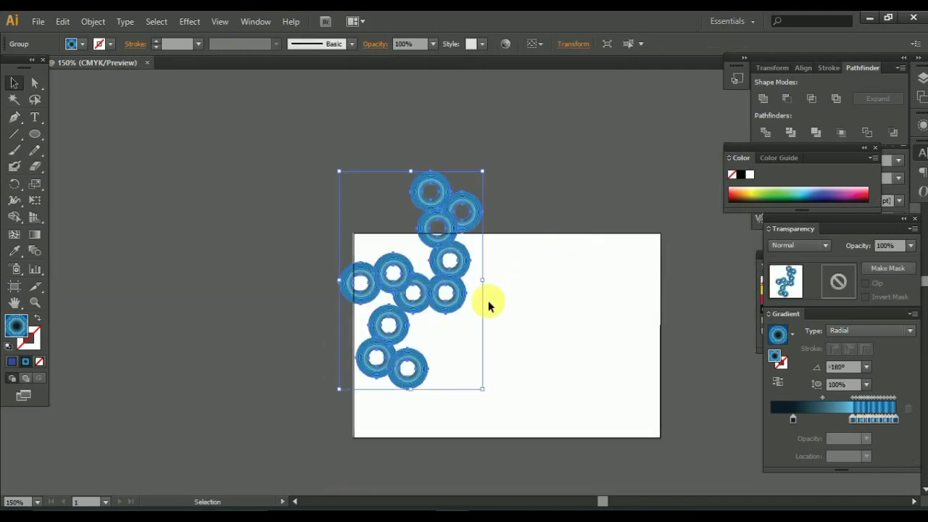
drag(488, 300, 450, 335)
key(ctrl+z)
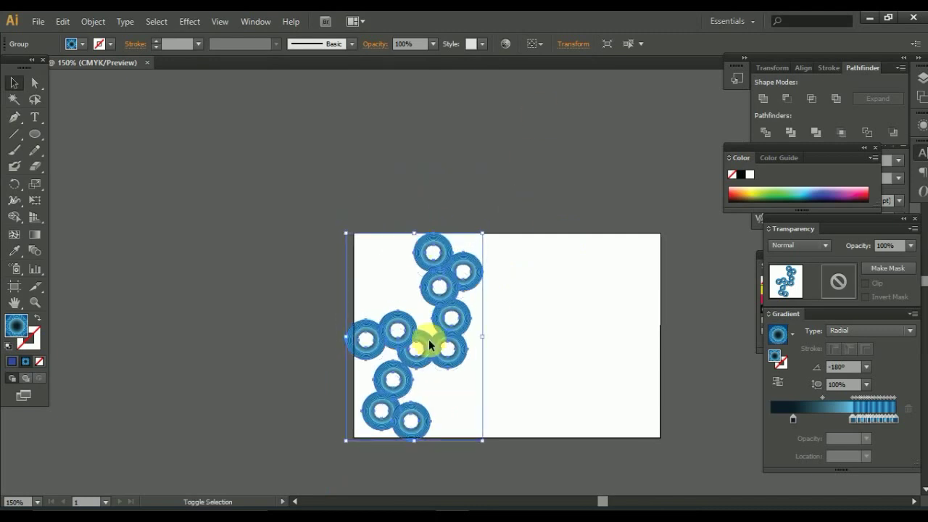
Duplicate the cluster, rotate the copy 180° and park it below the artboard
drag(435, 417, 579, 338)
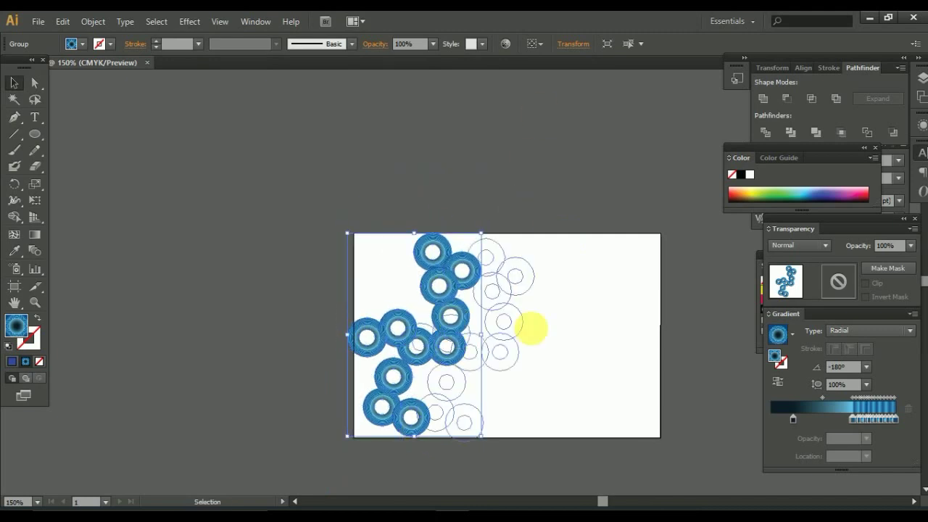
drag(604, 250, 459, 432)
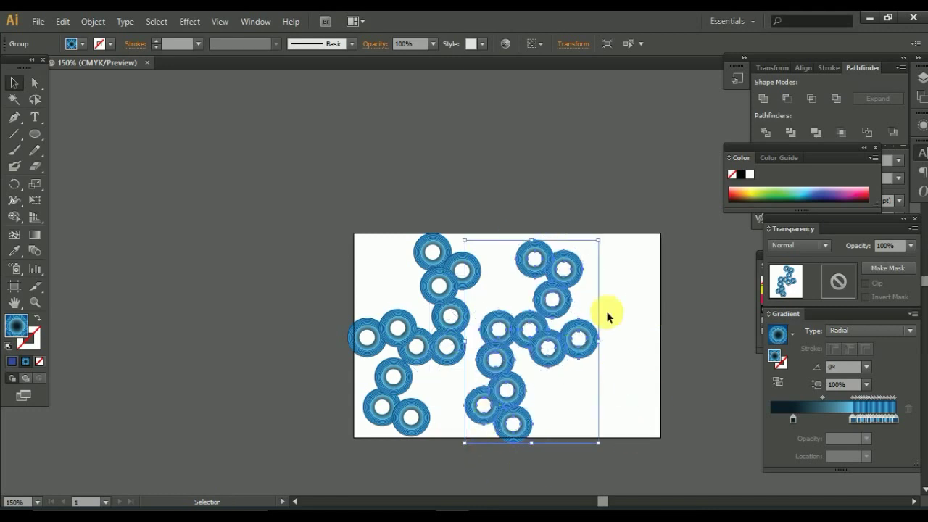
drag(543, 332, 451, 464)
click(524, 436)
drag(524, 436, 559, 317)
scroll(515, 291, up, 1)
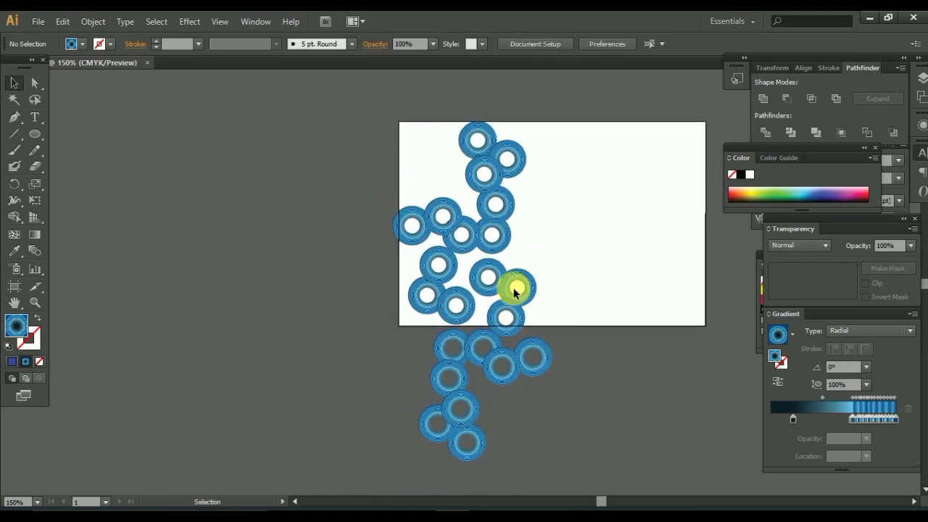
drag(509, 293, 548, 296)
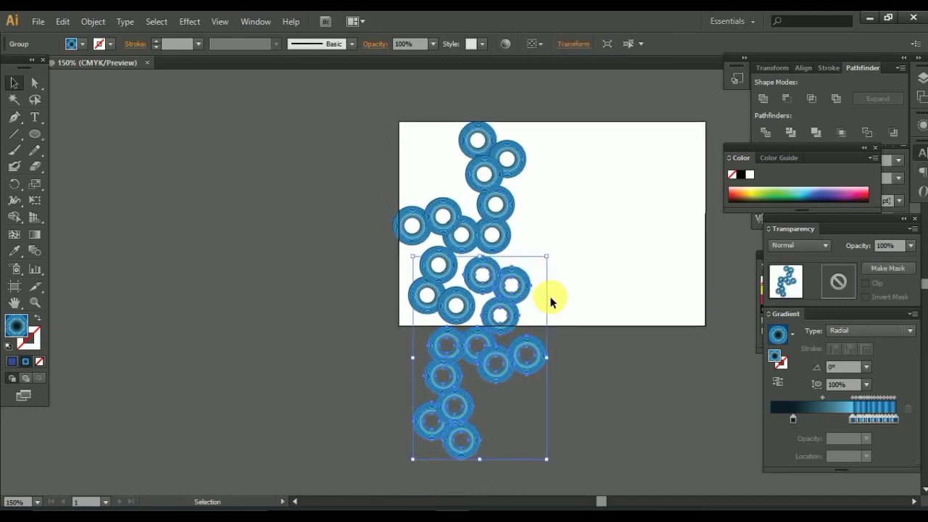
click(559, 272)
Move the duplicate cluster just beyond the artboard's upper-left corner
right_click(497, 357)
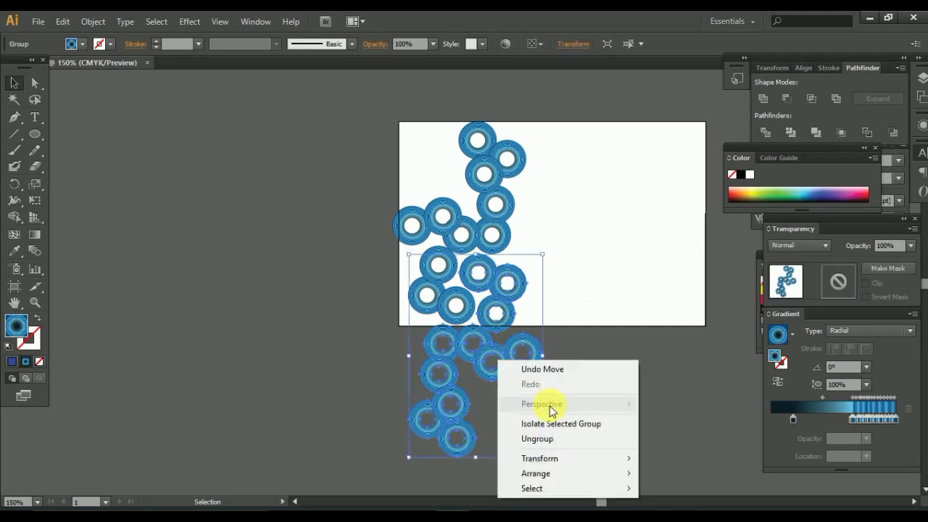
click(553, 408)
click(472, 342)
drag(501, 372, 649, 330)
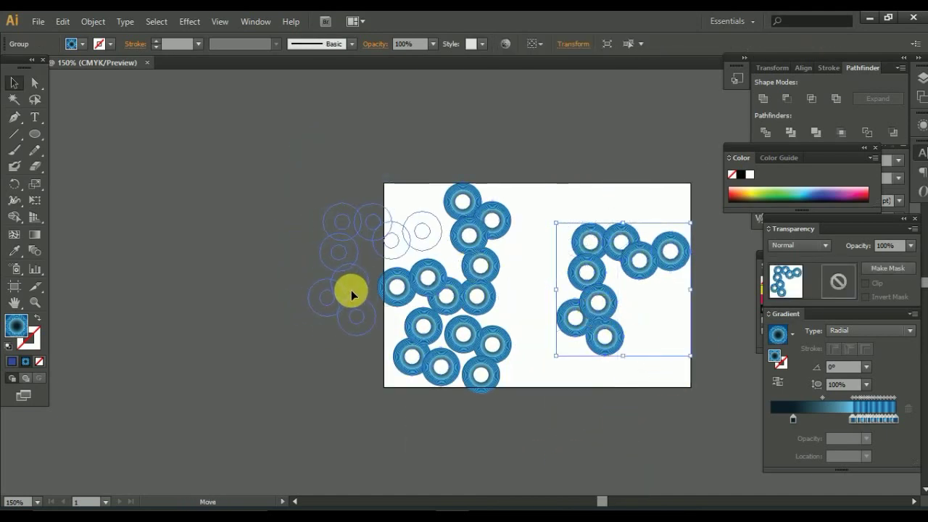
key(ctrl+z)
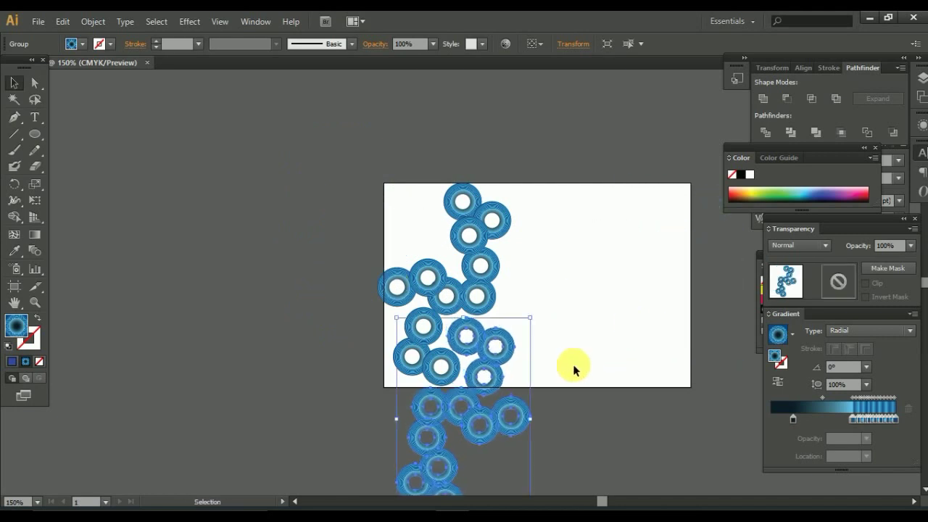
drag(507, 351, 614, 232)
drag(529, 244, 377, 54)
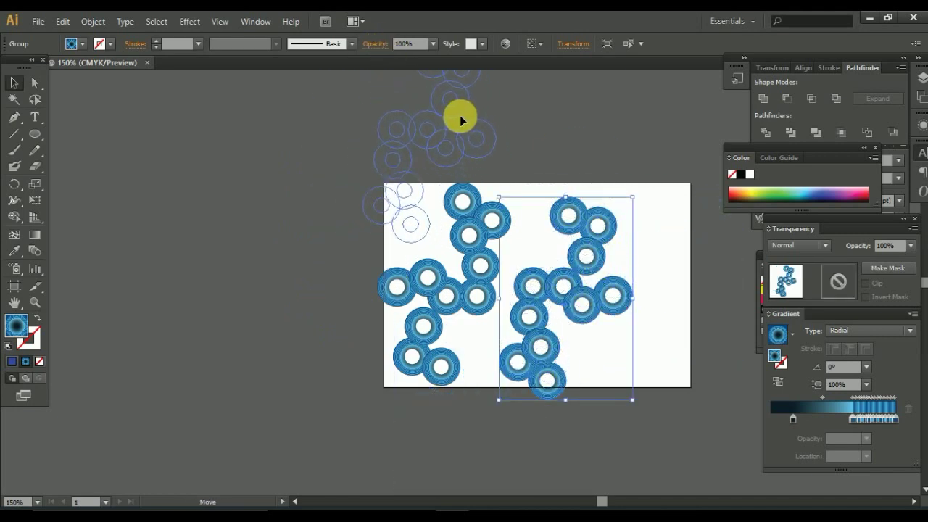
drag(459, 115, 395, 119)
right_click(476, 208)
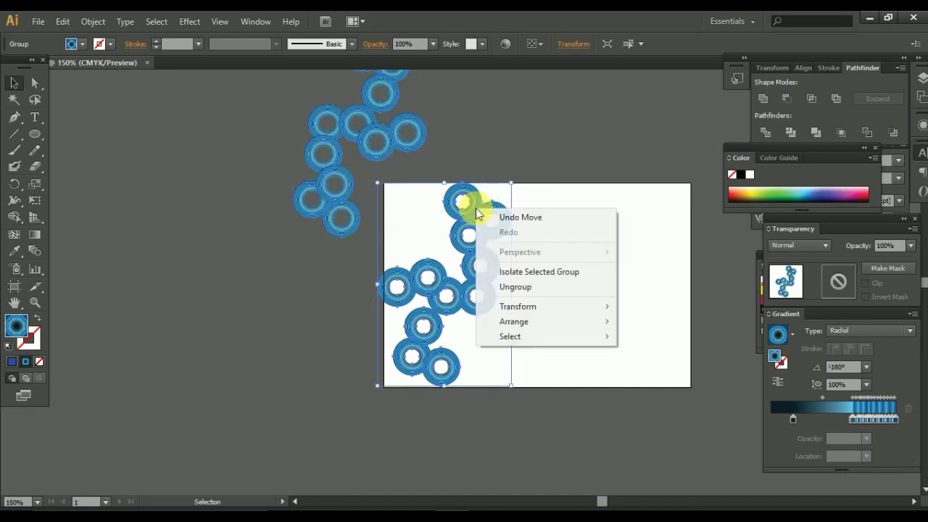
click(521, 217)
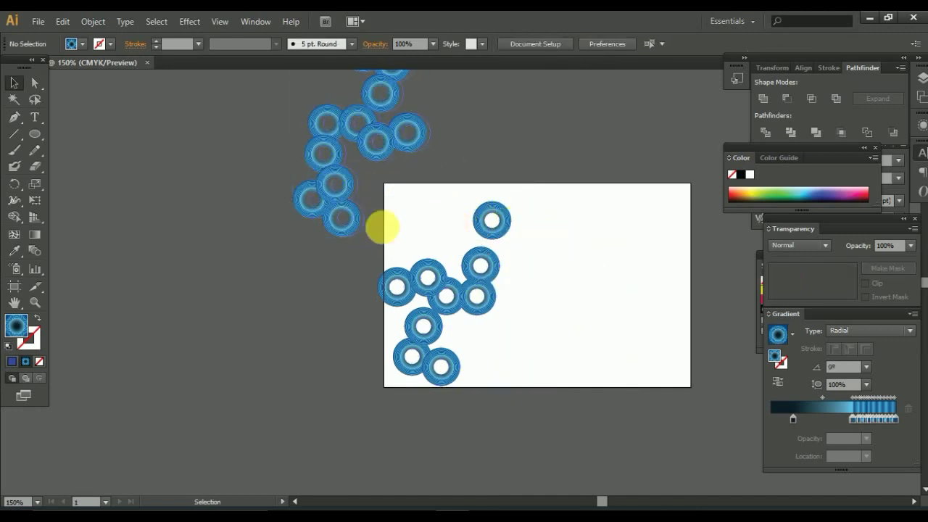
Bring the upper-left cluster back, rotate it and set it along the artboard's top edge
mouse_move(382, 227)
mouse_down()
mouse_move(459, 263)
mouse_move(493, 489)
mouse_move(548, 394)
mouse_up()
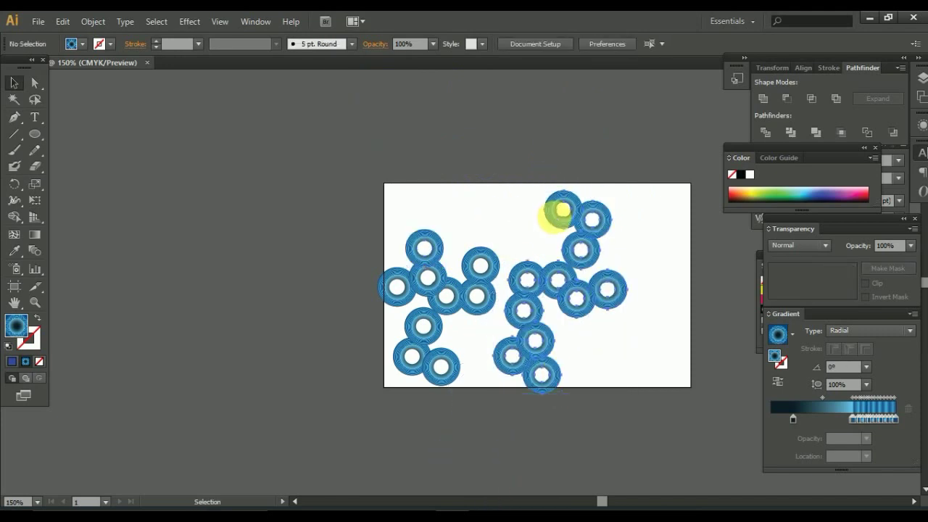
drag(563, 210, 499, 99)
mouse_move(573, 160)
mouse_down()
mouse_move(615, 305)
mouse_move(401, 196)
mouse_up()
drag(445, 242, 480, 325)
click(553, 342)
Ungroup the cluster and move the top ring pairs down onto the artboard
scroll(555, 304, down, 1)
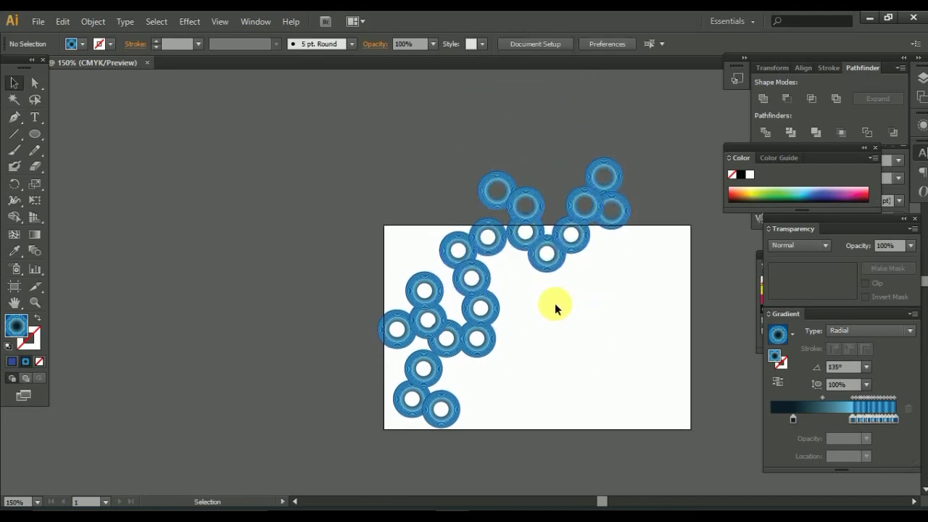
right_click(562, 254)
click(591, 332)
click(546, 205)
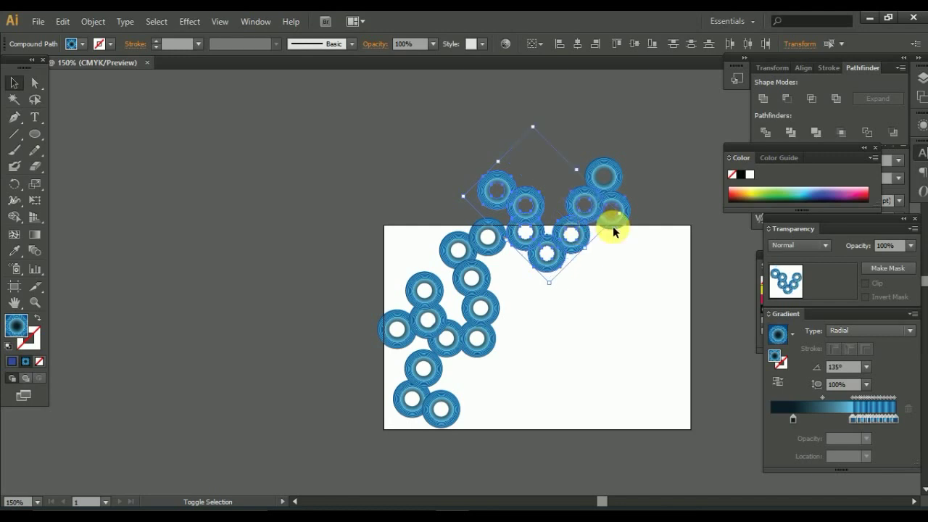
shift+click(616, 182)
mouse_move(580, 239)
mouse_down()
mouse_move(606, 367)
mouse_move(560, 331)
mouse_up()
click(600, 373)
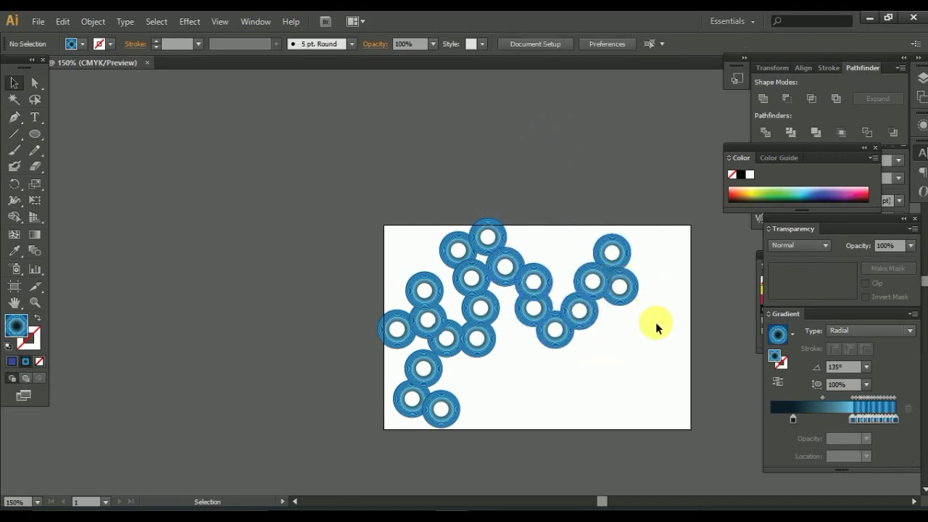
Align the whole ring group to the artboard edges
key(ctrl+a)
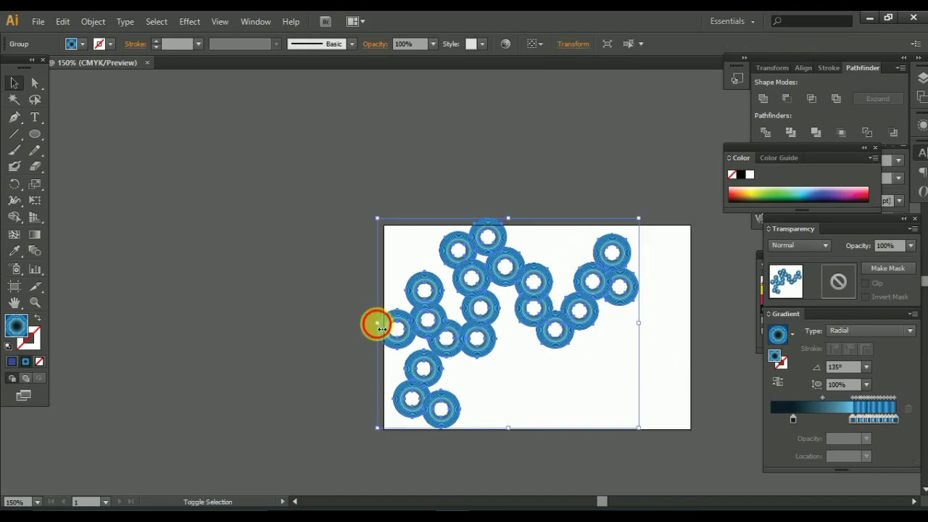
drag(377, 326, 385, 326)
drag(511, 221, 511, 225)
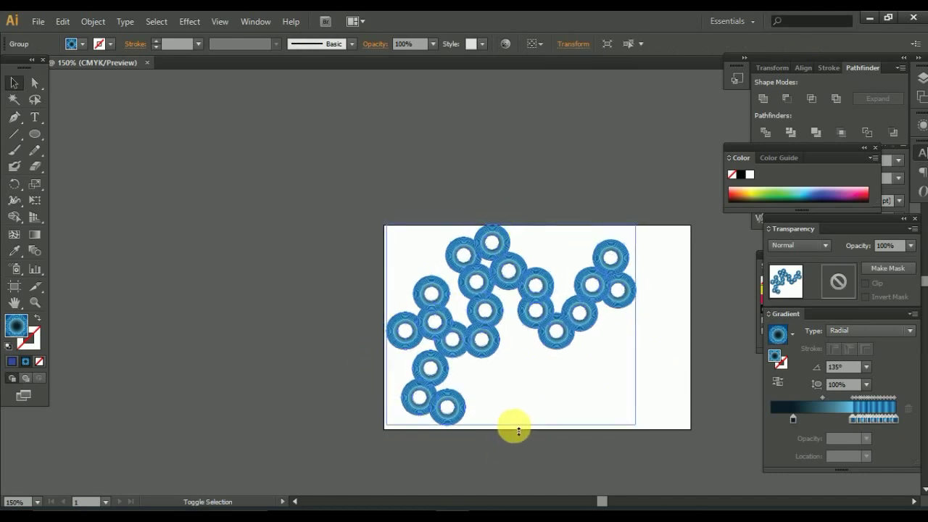
drag(512, 427, 512, 430)
click(803, 69)
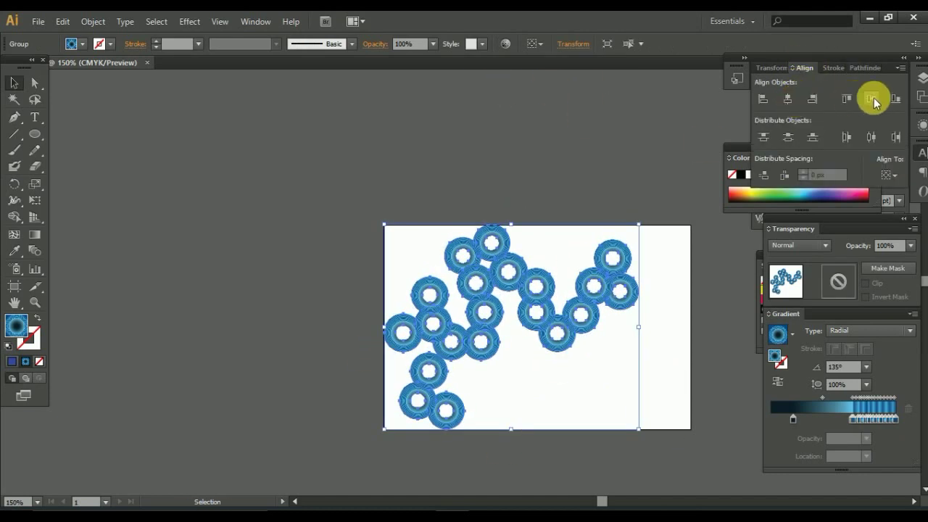
click(530, 184)
Copy one ring subgroup from inside the group and move the rotated copy to the upper-left
scroll(659, 345, up, 1)
scroll(659, 345, right, 1)
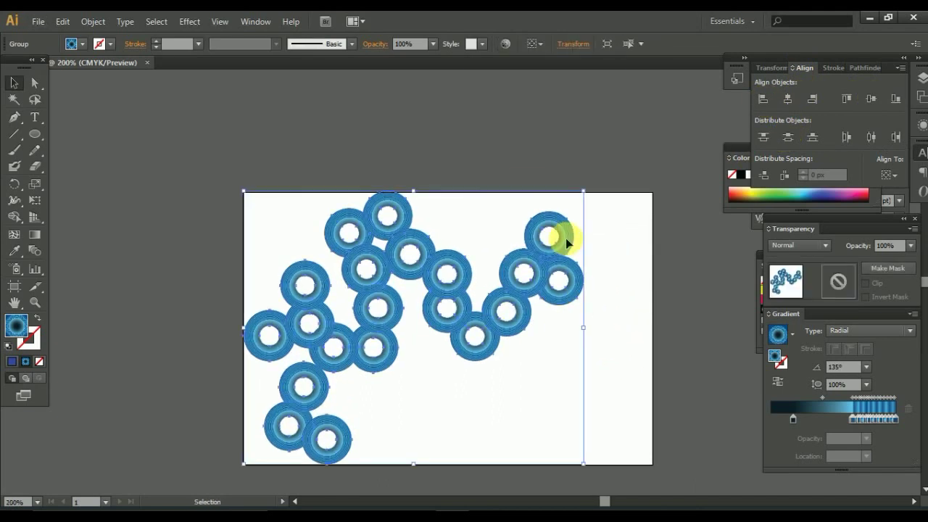
double_click(566, 244)
drag(566, 247, 709, 185)
click(683, 326)
scroll(684, 326, down, 1)
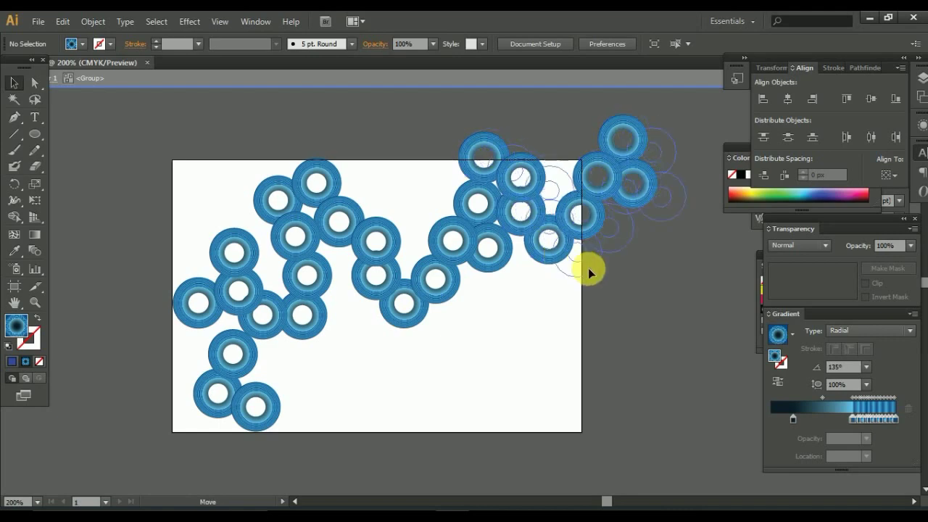
mouse_move(588, 272)
mouse_down()
mouse_move(605, 355)
mouse_move(427, 201)
mouse_move(244, 182)
mouse_move(128, 301)
mouse_move(137, 288)
mouse_up()
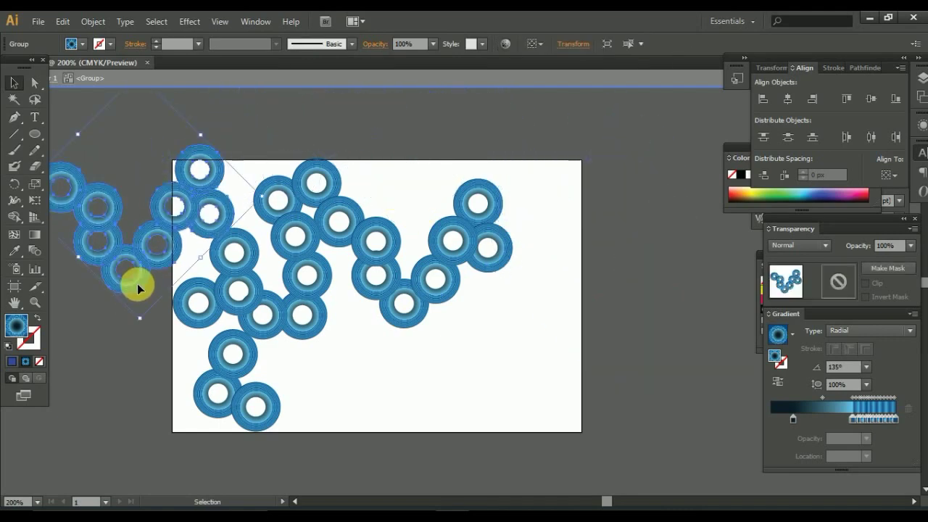
Exit the isolated group and ungroup the rings into separate objects
right_click(161, 258)
click(171, 294)
key(Escape)
right_click(149, 226)
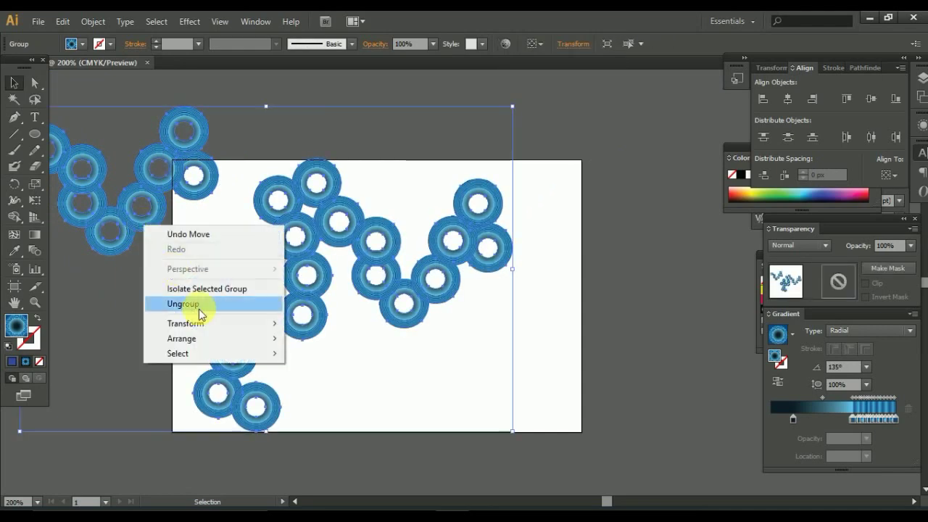
click(198, 309)
right_click(147, 222)
click(118, 240)
right_click(155, 223)
click(187, 300)
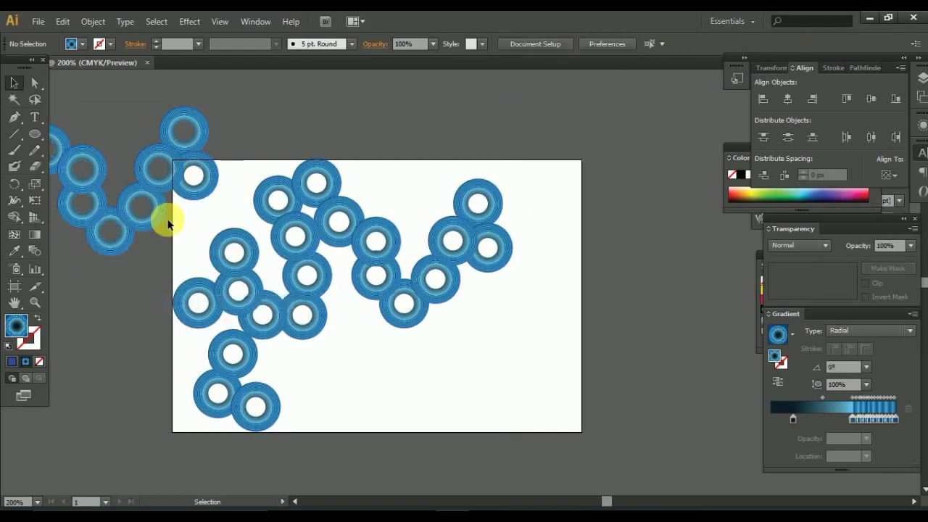
Bring the off-board rings onto the artboard and delete a stray ring above it
drag(165, 215, 482, 167)
drag(412, 216, 417, 199)
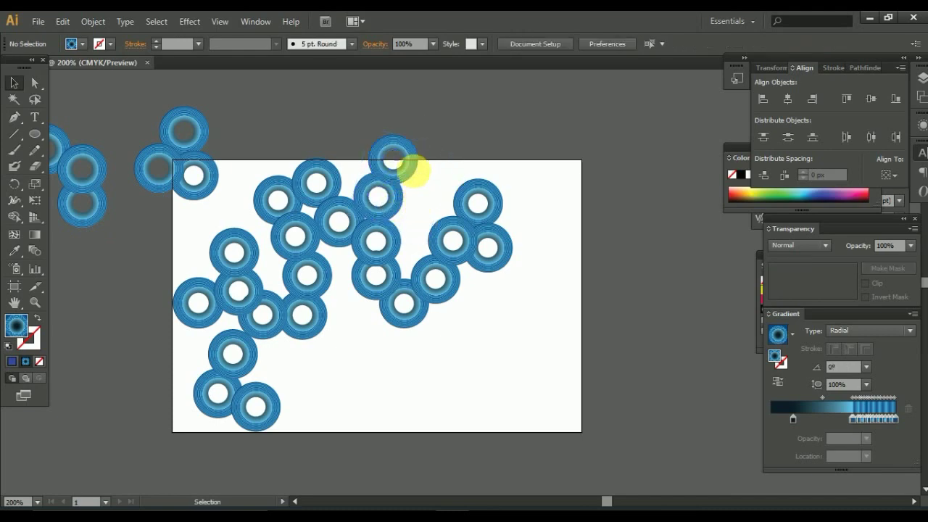
drag(416, 163, 473, 131)
key(Delete)
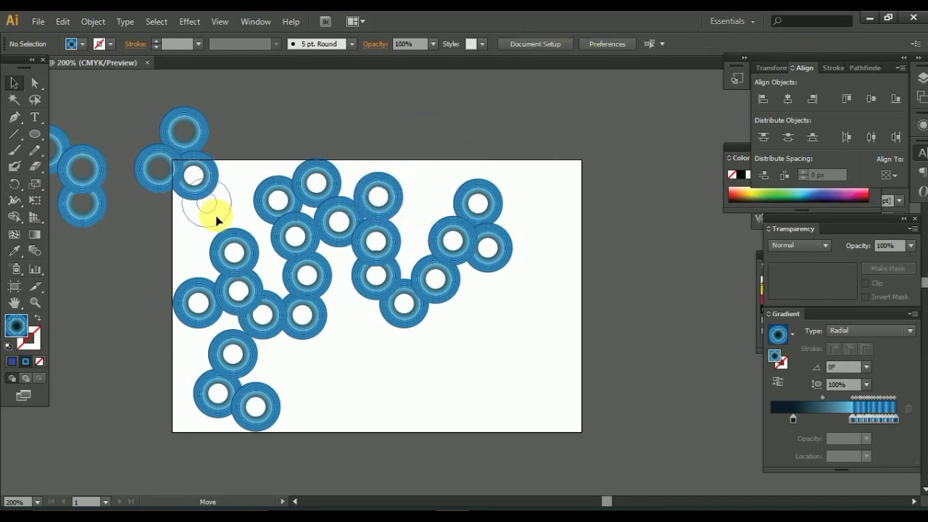
Drag rings into the gaps at the upper-left, lower middle and right side
drag(212, 231, 212, 234)
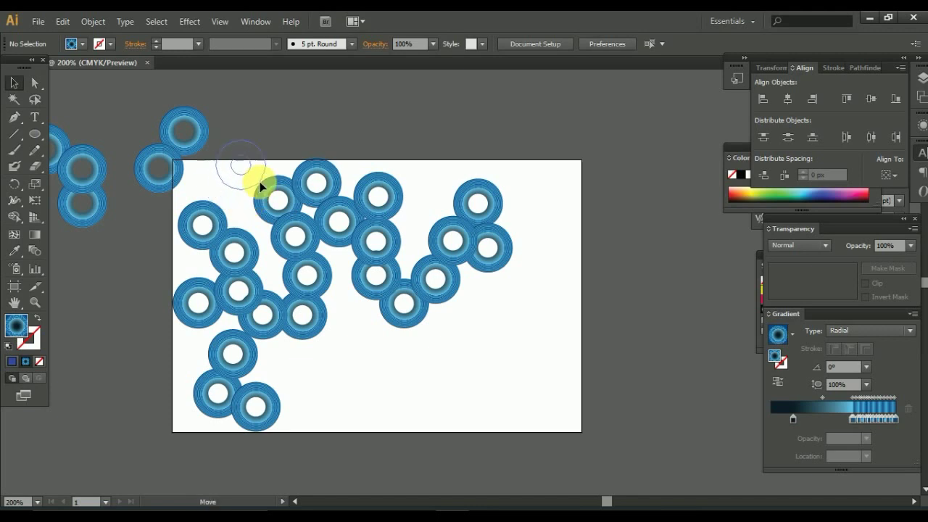
drag(351, 365, 351, 365)
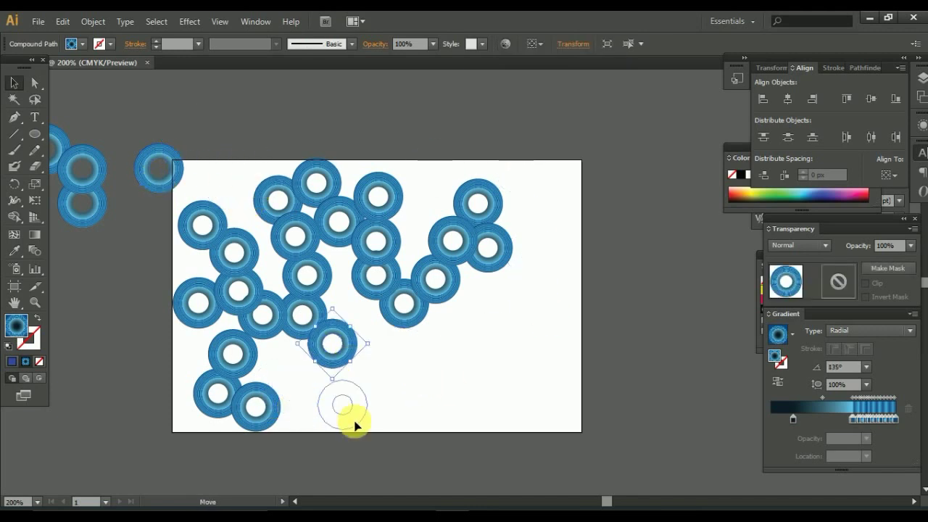
drag(441, 344, 495, 350)
drag(544, 277, 544, 277)
click(95, 155)
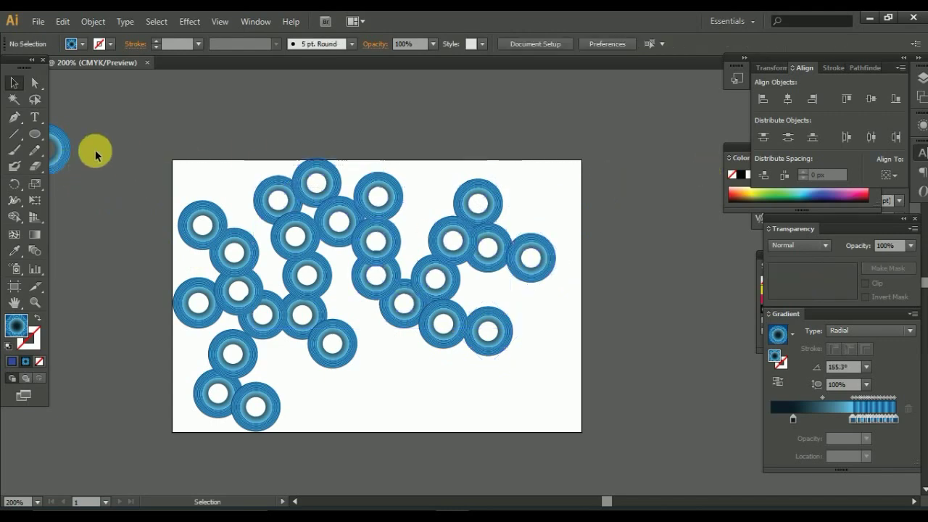
drag(539, 201, 538, 201)
scroll(530, 256, down, 1)
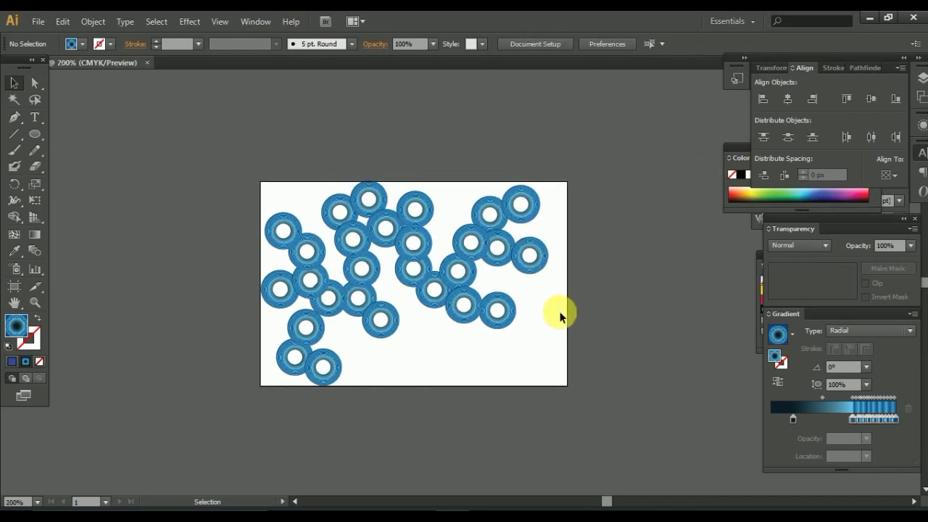
scroll(560, 317, up, 1)
Reposition single rings inside the group toward the right and top edges
key(ctrl+a)
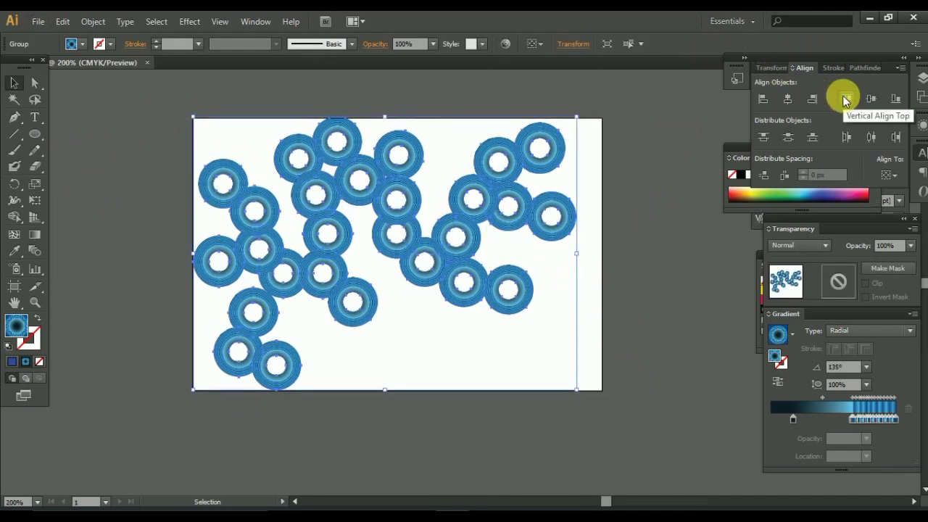
click(629, 194)
double_click(555, 217)
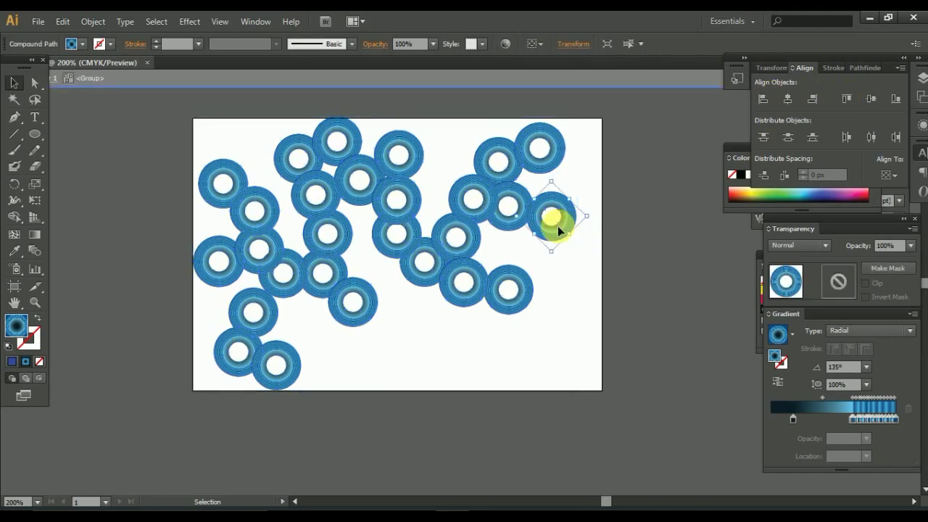
click(634, 222)
double_click(634, 223)
click(480, 286)
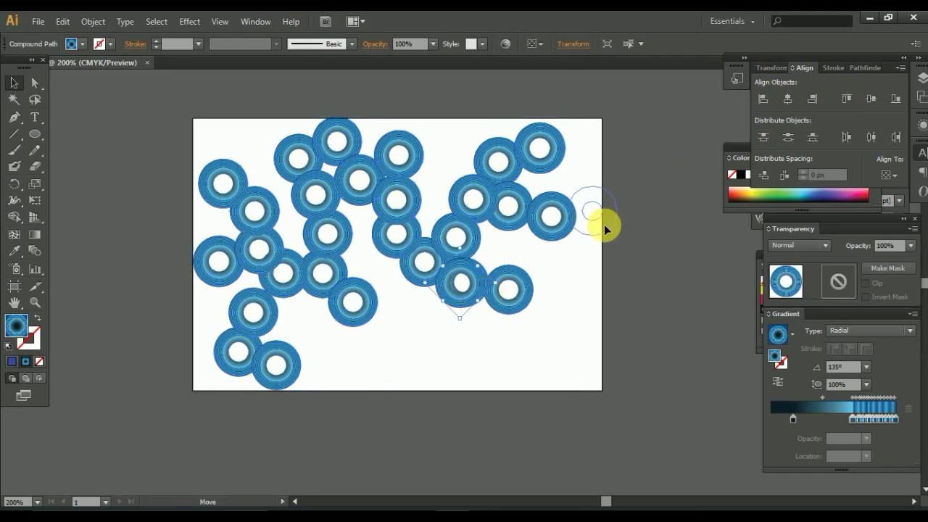
drag(605, 229, 605, 230)
drag(474, 152, 474, 152)
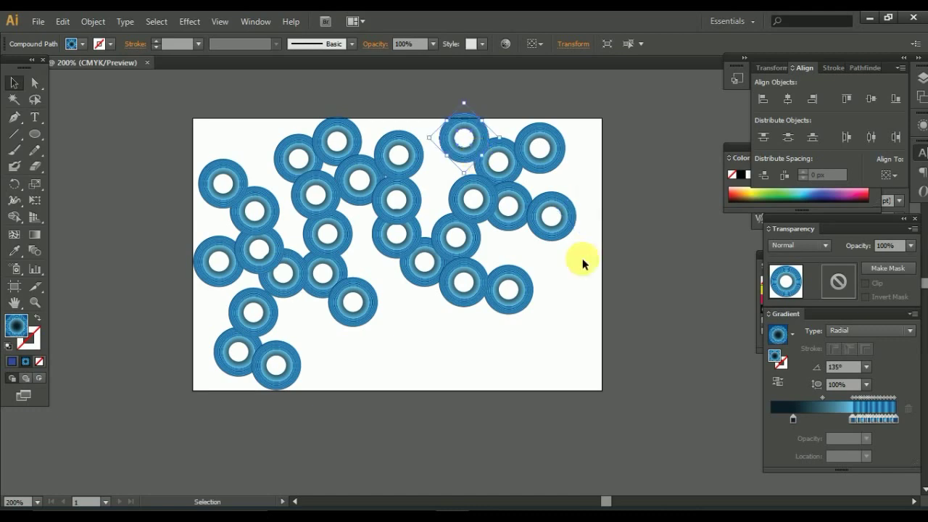
click(583, 259)
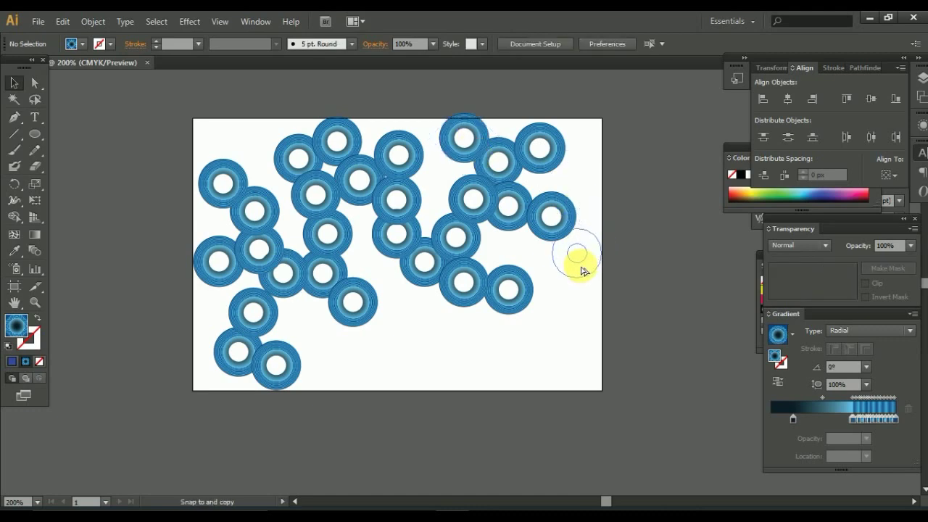
drag(582, 271, 583, 269)
Scale all the rings slightly, then duplicate the arrangement offset down-right
drag(155, 124, 605, 399)
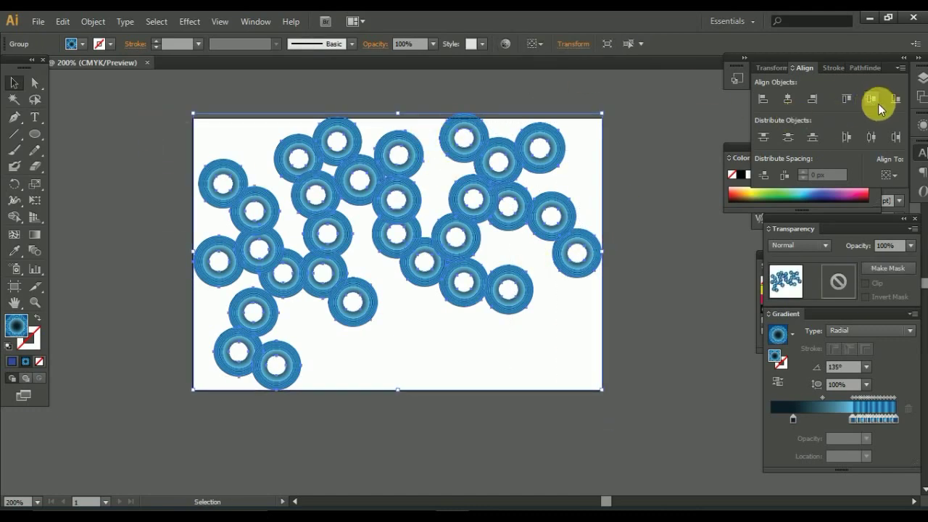
drag(399, 113, 398, 124)
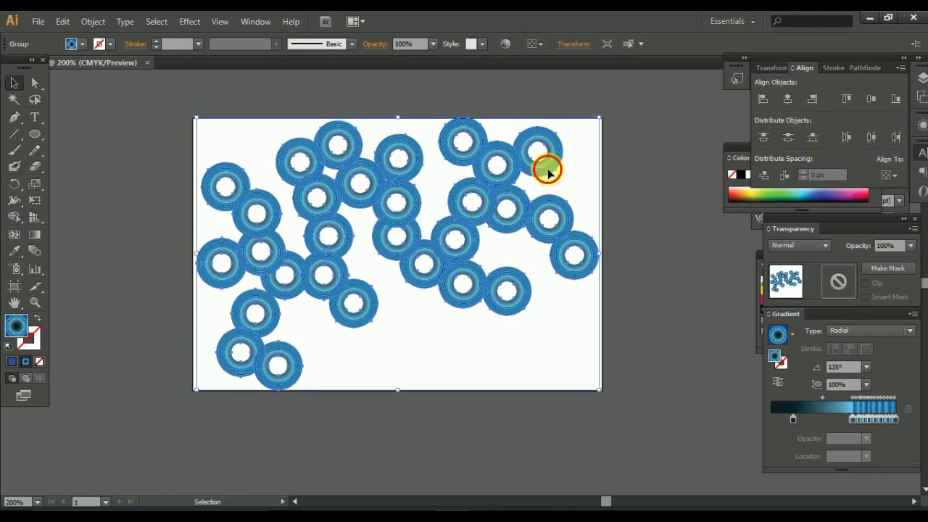
drag(547, 171, 593, 296)
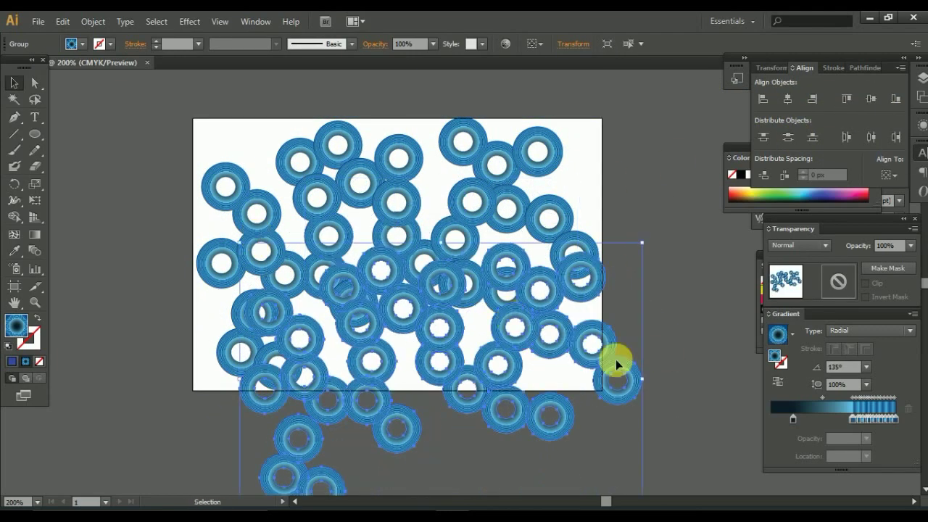
Rotate the duplicate rings 180 degrees and centre both ring groups on the artboard
drag(652, 256, 266, 306)
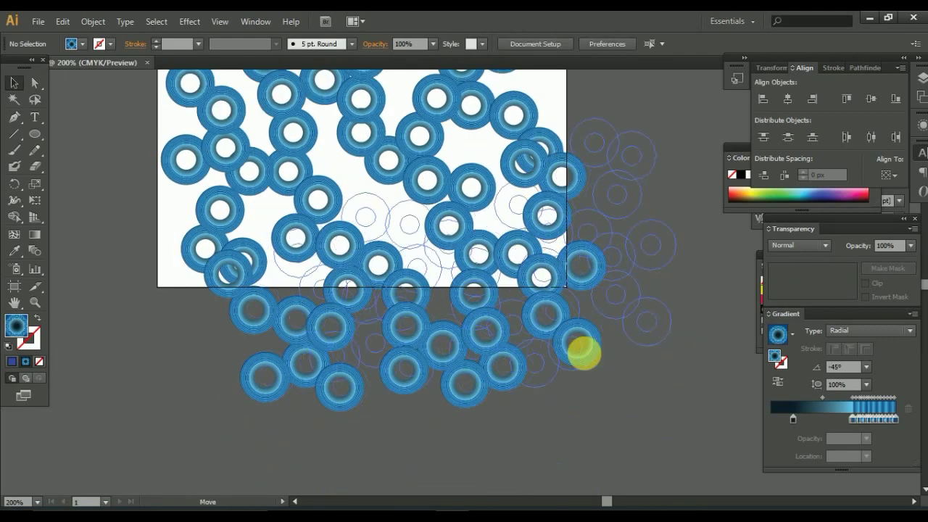
drag(684, 373, 560, 455)
key(ctrl+a)
click(673, 46)
click(596, 47)
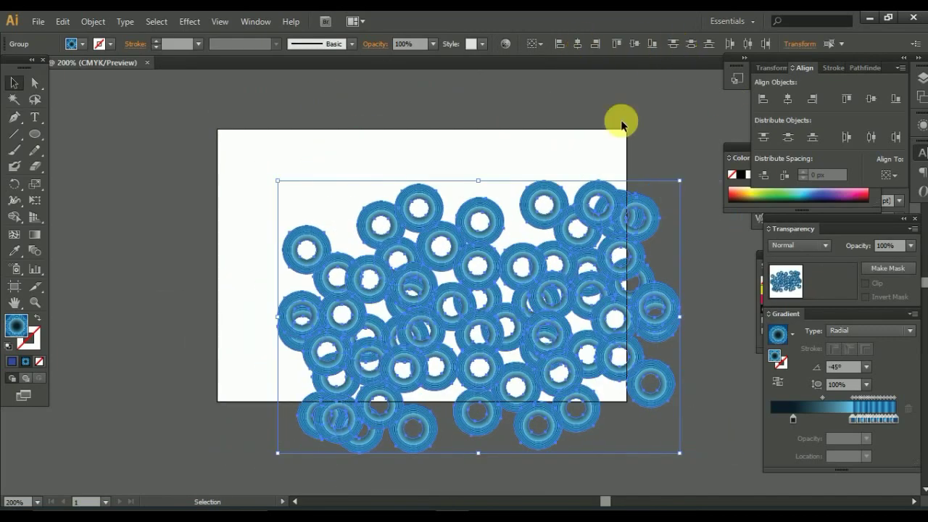
click(622, 121)
Centre the ring artwork on the artboard, then shift one ring group down-right past the edge
click(538, 356)
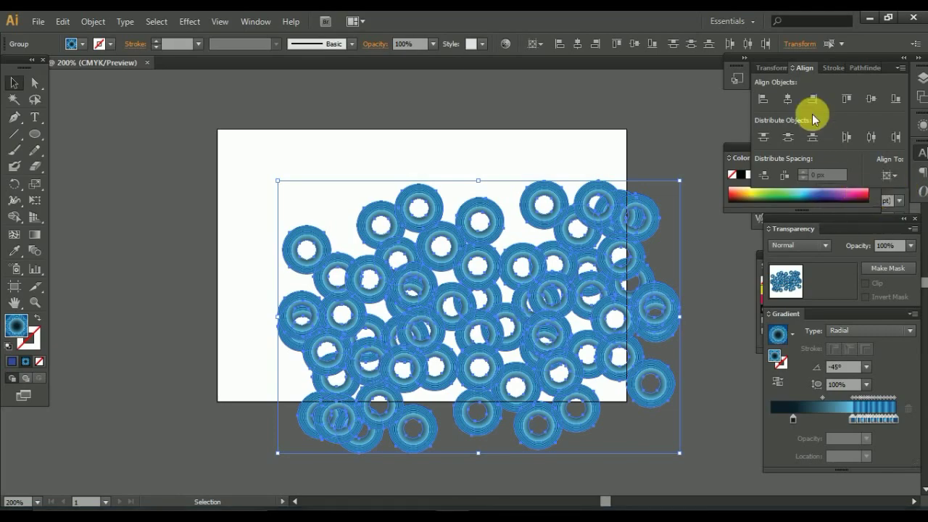
click(788, 99)
click(871, 99)
click(716, 267)
mouse_move(511, 367)
mouse_down()
mouse_move(577, 380)
mouse_move(405, 344)
mouse_move(414, 269)
mouse_up()
click(570, 416)
Zoom out and re-centre all the rings horizontally and vertically on the artboard
key(ctrl+minus)
key(ctrl+a)
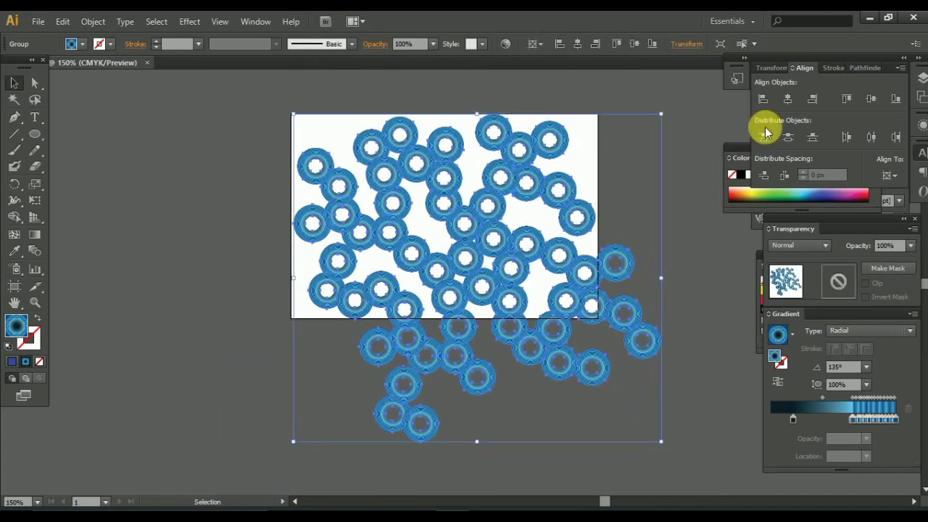
click(787, 99)
click(871, 99)
scroll(668, 253, up, 1)
click(615, 316)
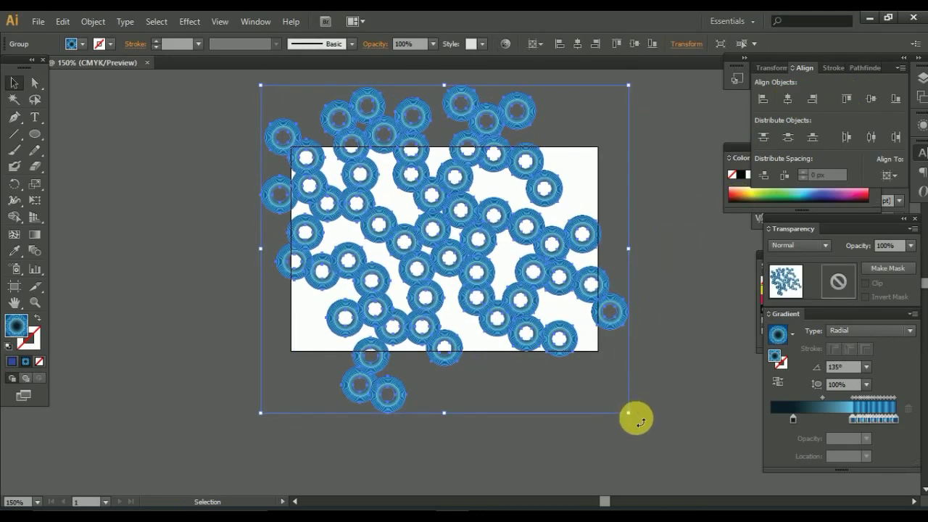
Rotate the ring group about its centre into a new arrangement
drag(637, 421, 632, 307)
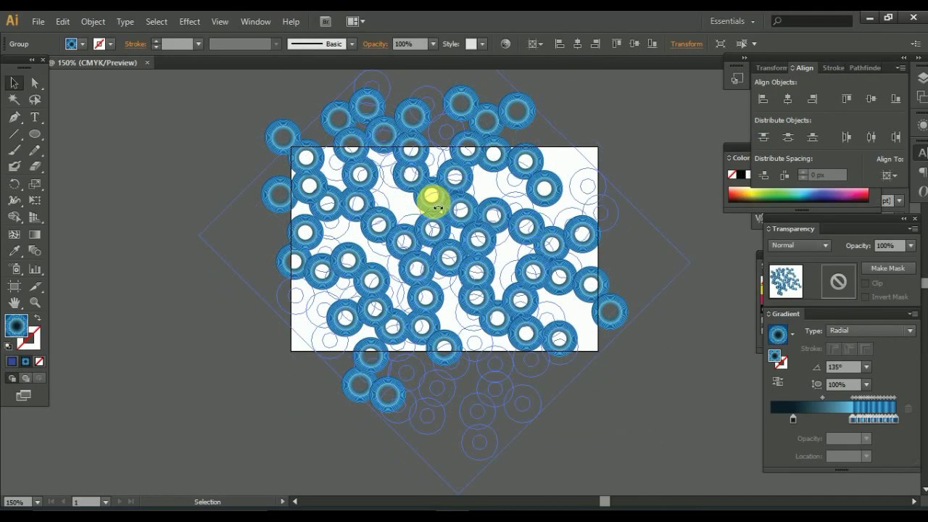
drag(632, 425, 617, 296)
click(621, 303)
click(577, 319)
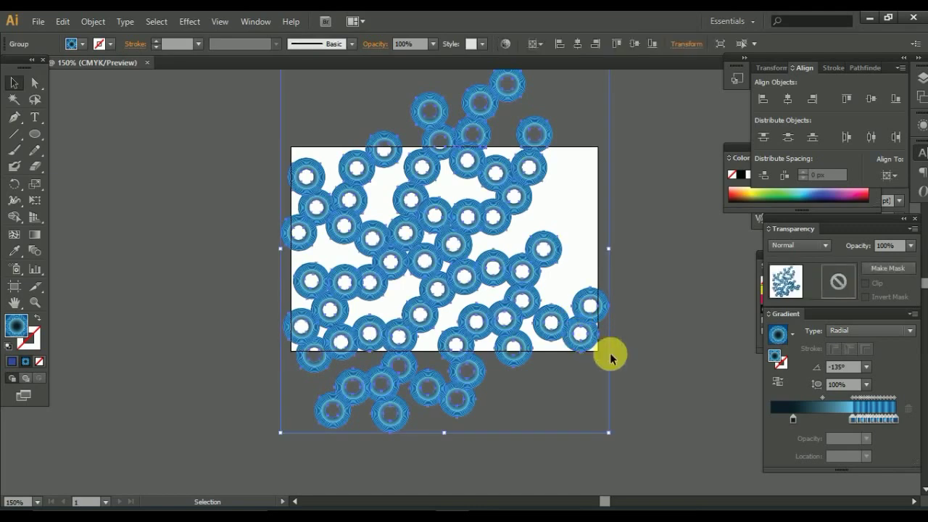
drag(612, 440, 555, 296)
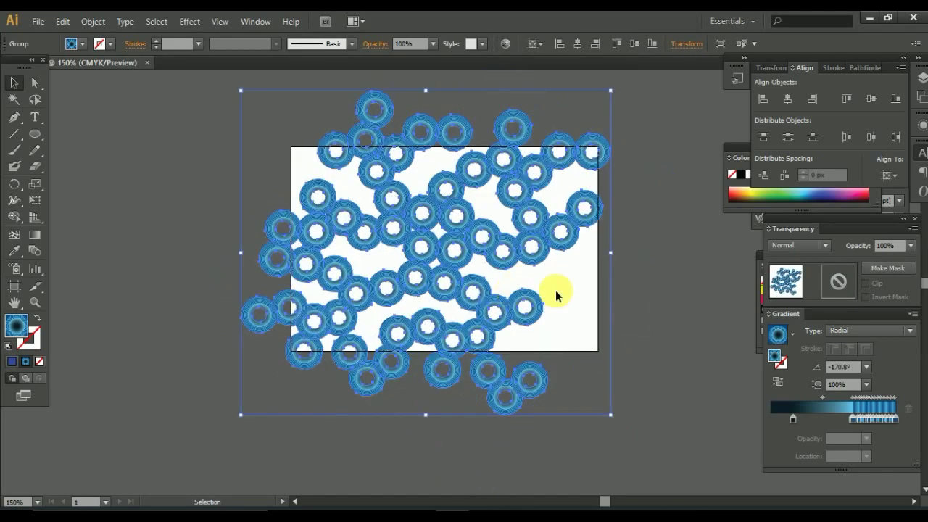
double_click(494, 377)
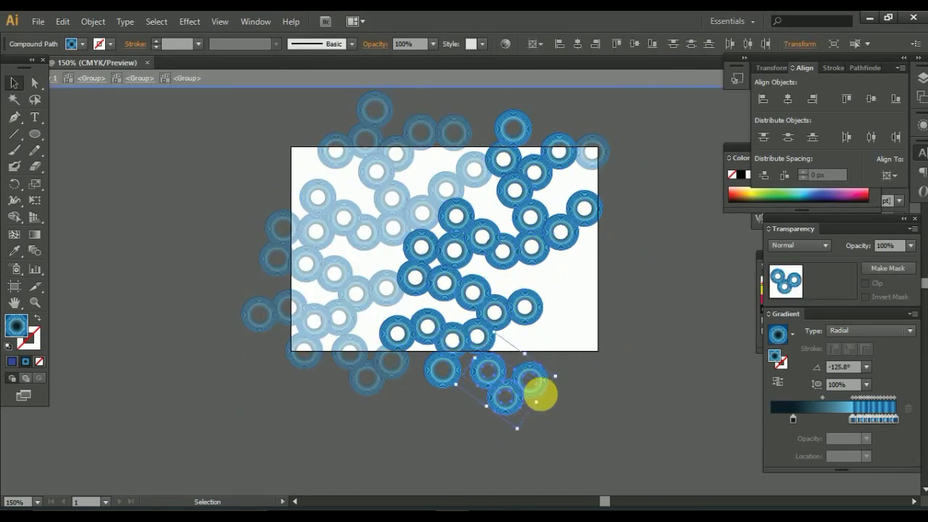
double_click(595, 390)
Alt-drag donut copies into the lower right, along the right edge and onto the top-left corner
click(472, 296)
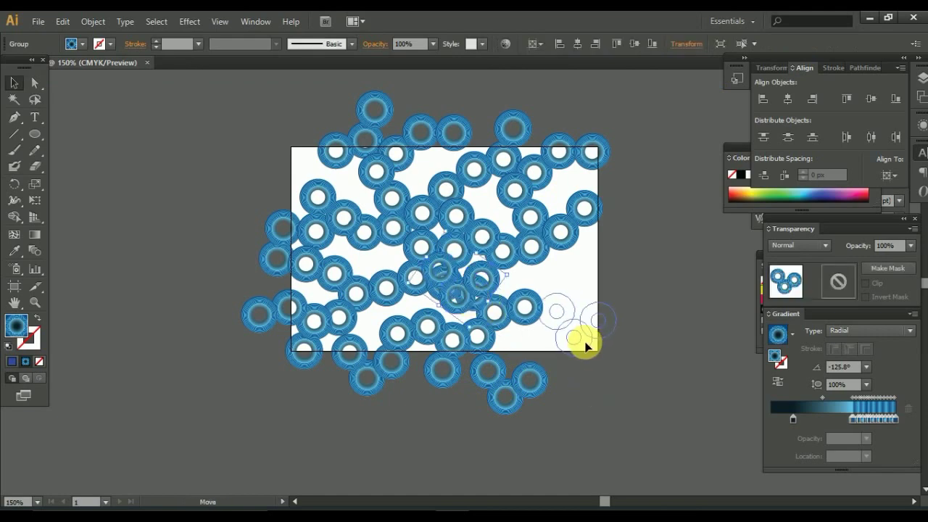
drag(586, 347, 601, 378)
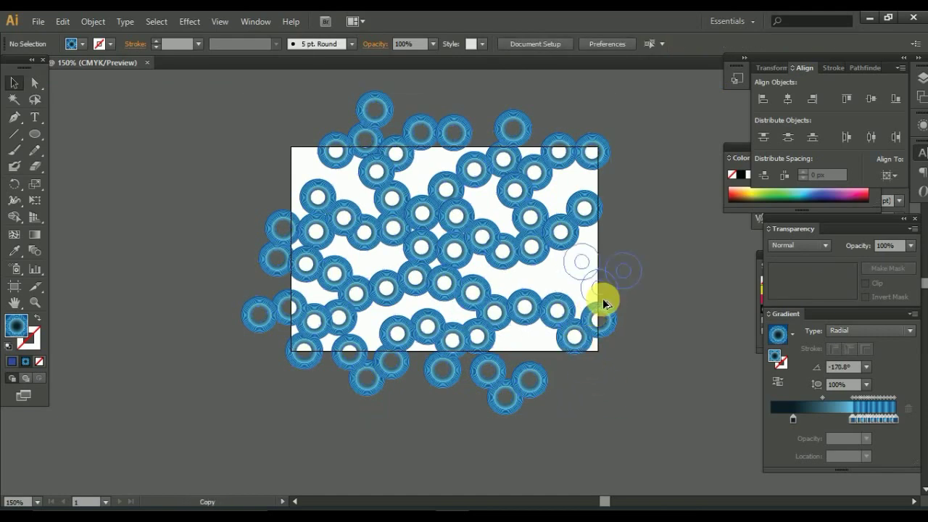
drag(602, 301, 480, 255)
drag(298, 178, 307, 137)
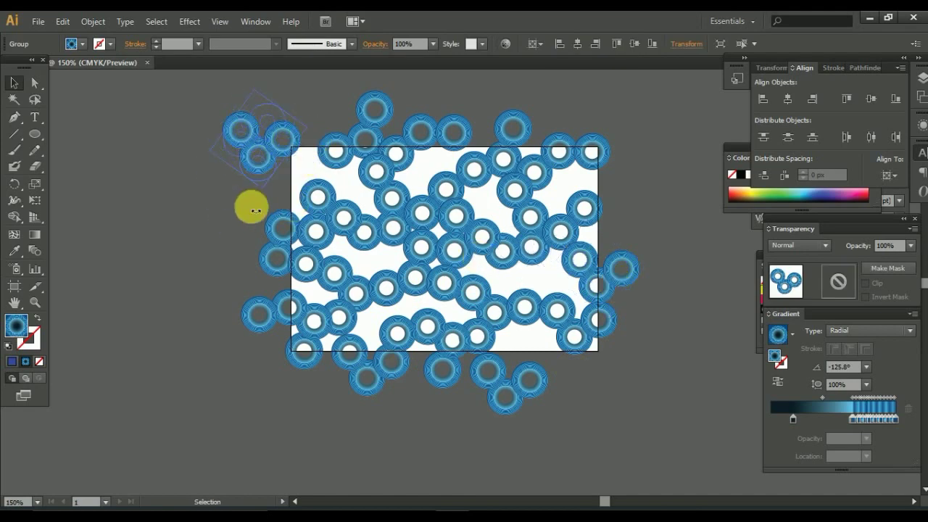
drag(251, 207, 303, 190)
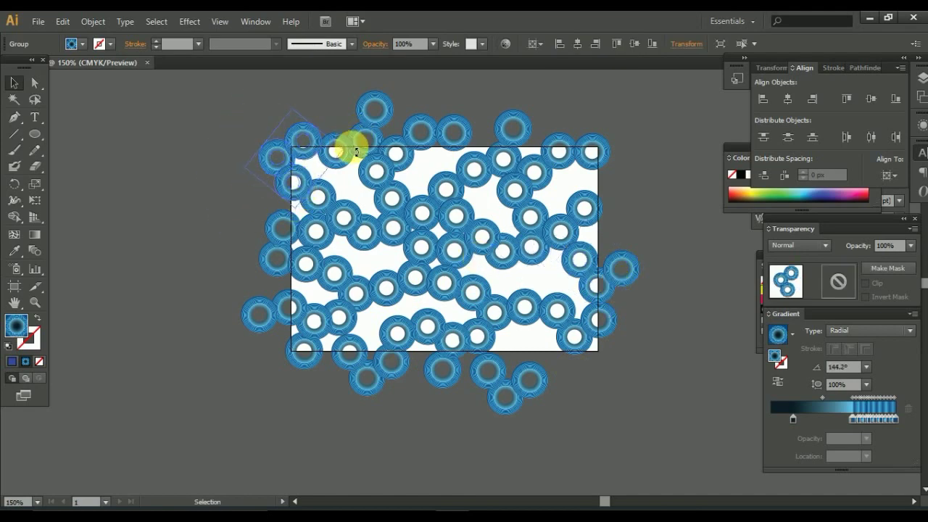
click(225, 206)
Centre all the donut artwork on the artboard again
key(ctrl+a)
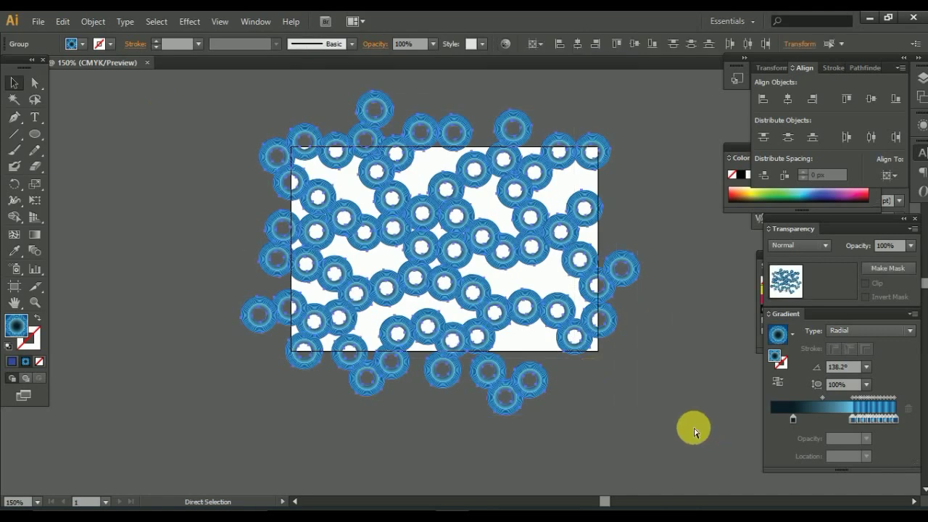
click(788, 98)
click(872, 99)
click(700, 304)
key(ctrl+a)
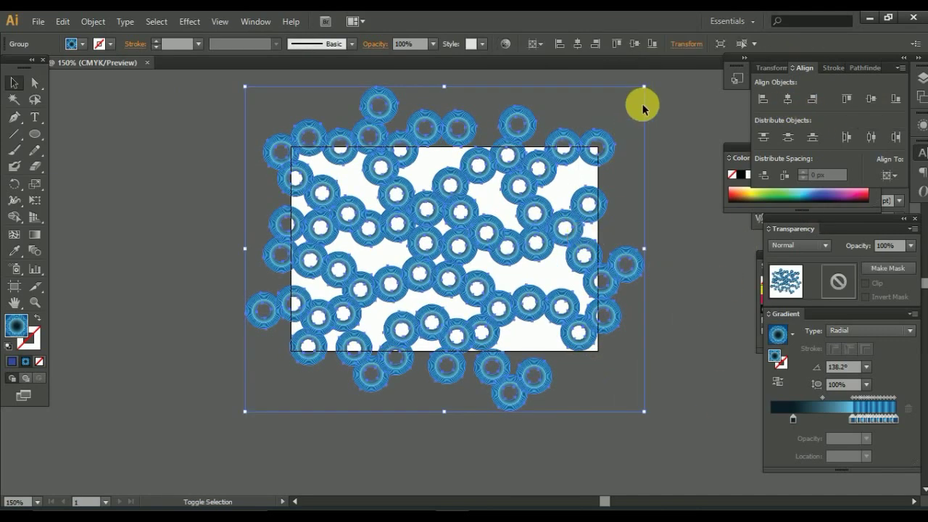
Rotate the whole donut pattern slightly to a new angle
drag(643, 104, 635, 124)
click(626, 210)
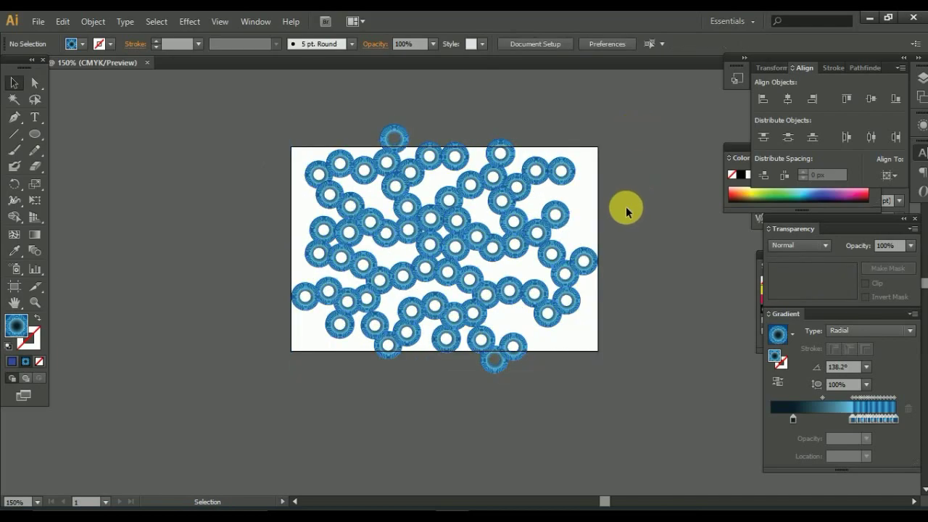
key(ctrl+a)
drag(599, 244, 649, 247)
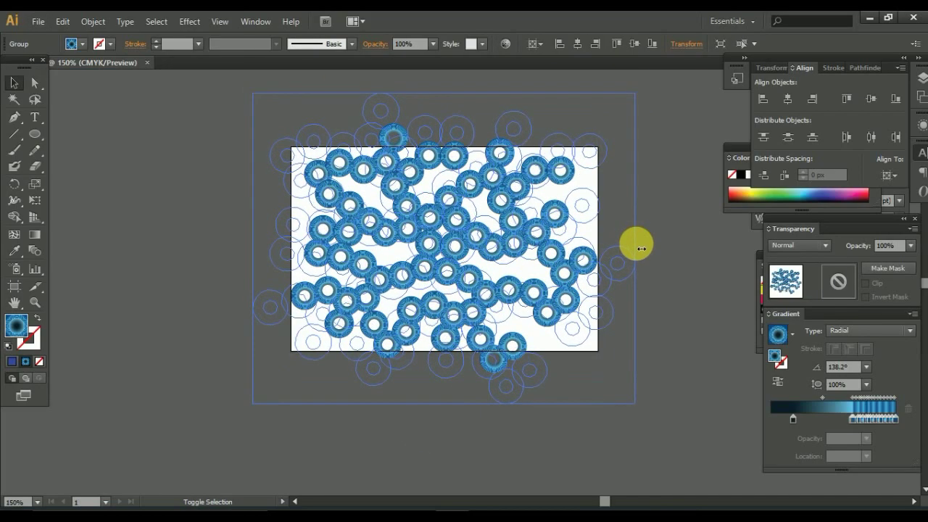
click(654, 248)
click(563, 225)
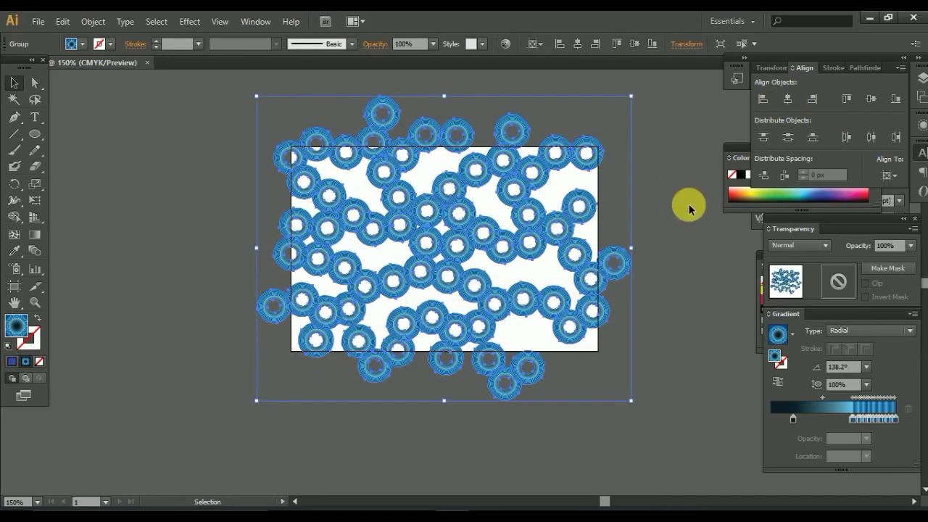
click(666, 279)
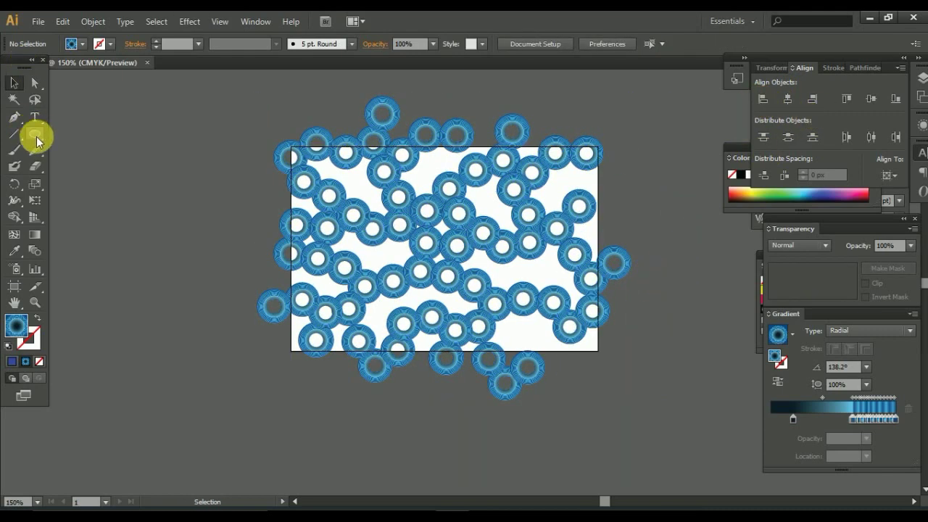
Draw an exact-size background rectangle covering the artboard using the Rectangle dialog
key(m)
click(118, 162)
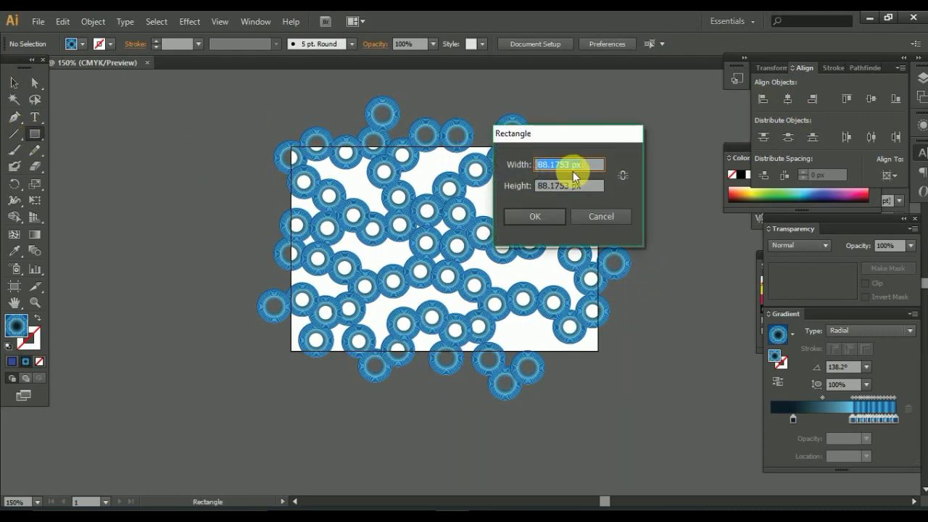
text(00)
click(535, 216)
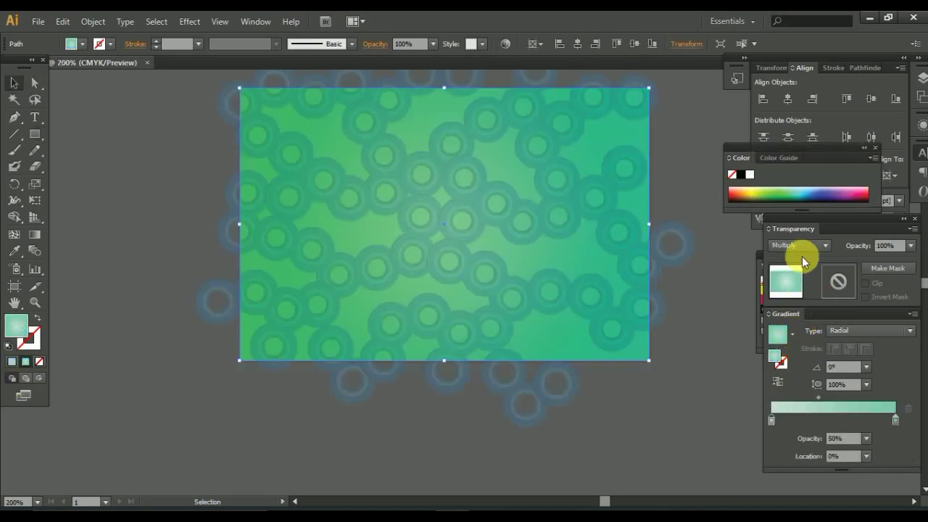
Try the Color Burn, Lighten, Screen, Color Dodge and Overlay blend modes on the background
click(801, 246)
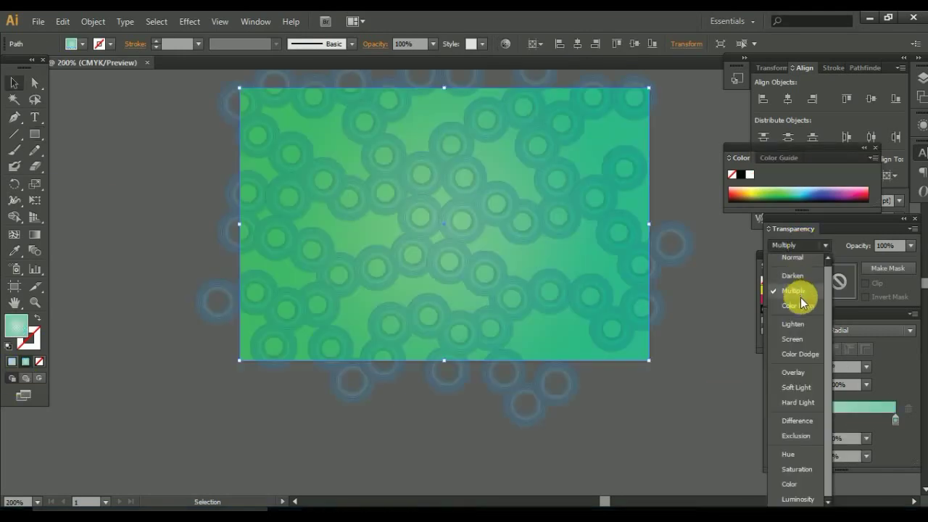
click(808, 308)
click(824, 246)
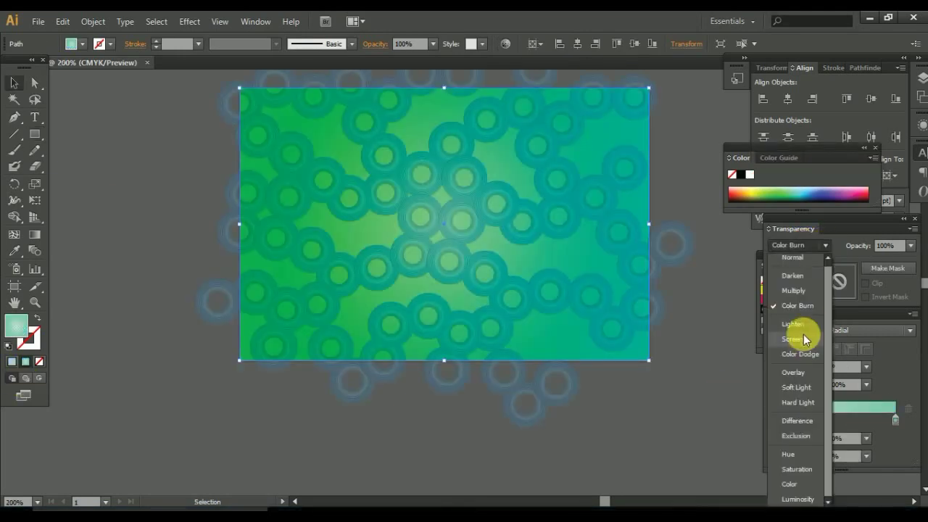
click(804, 332)
click(798, 246)
click(808, 312)
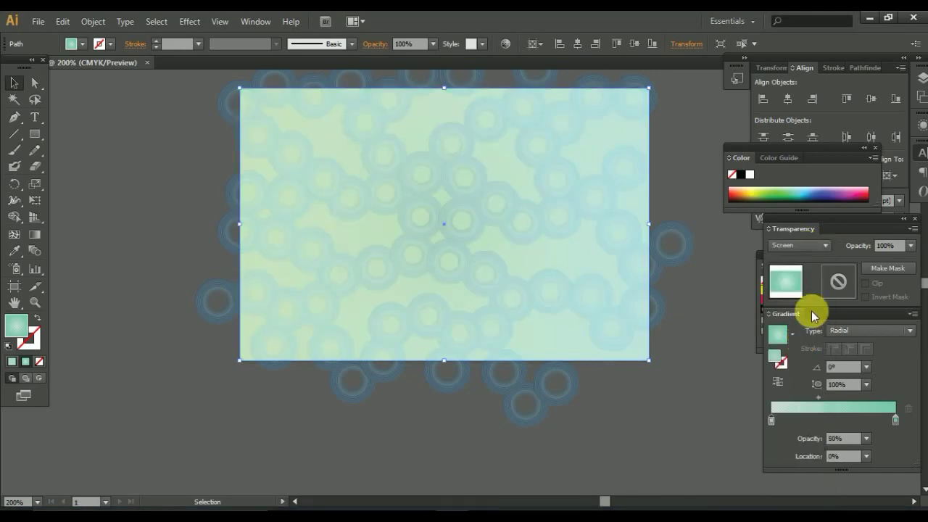
click(798, 245)
click(792, 290)
click(792, 246)
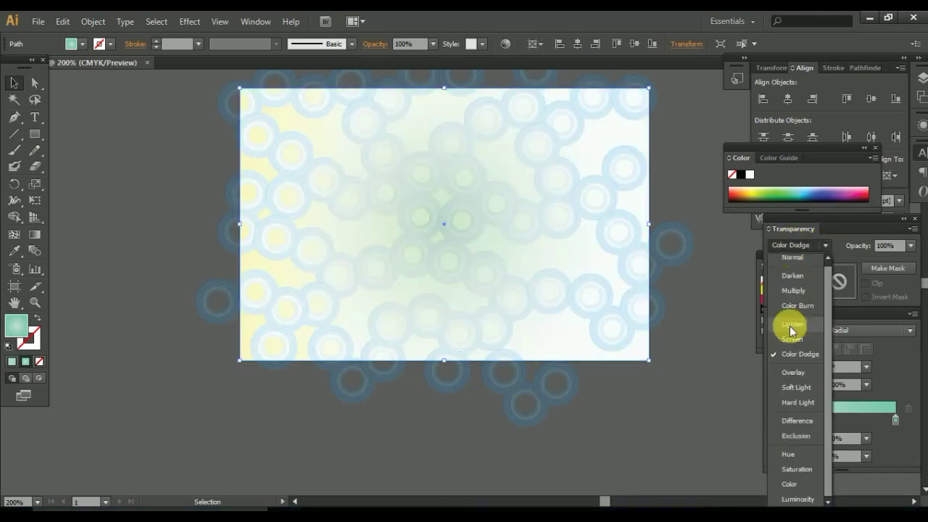
click(799, 372)
Try the Soft Light, Hard Light, Difference, Exclusion and Saturation blend modes
click(811, 246)
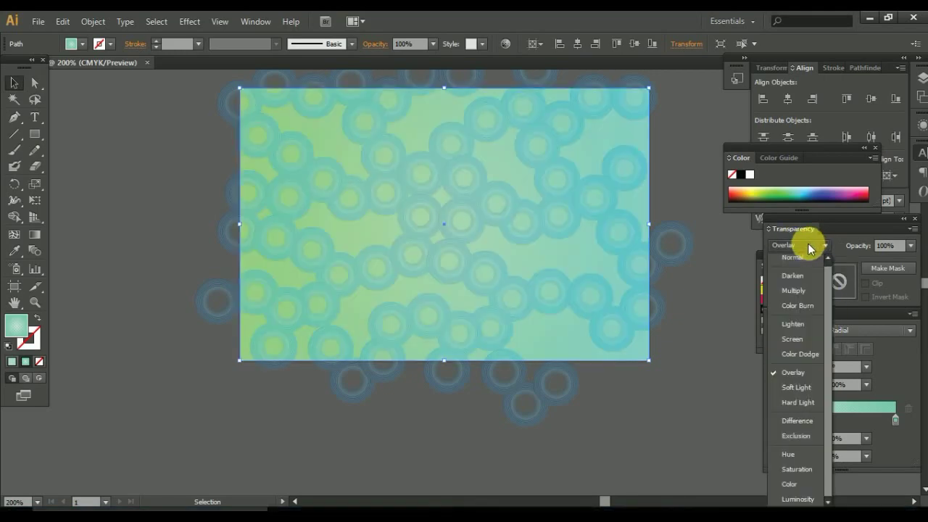
click(798, 388)
click(804, 247)
click(809, 399)
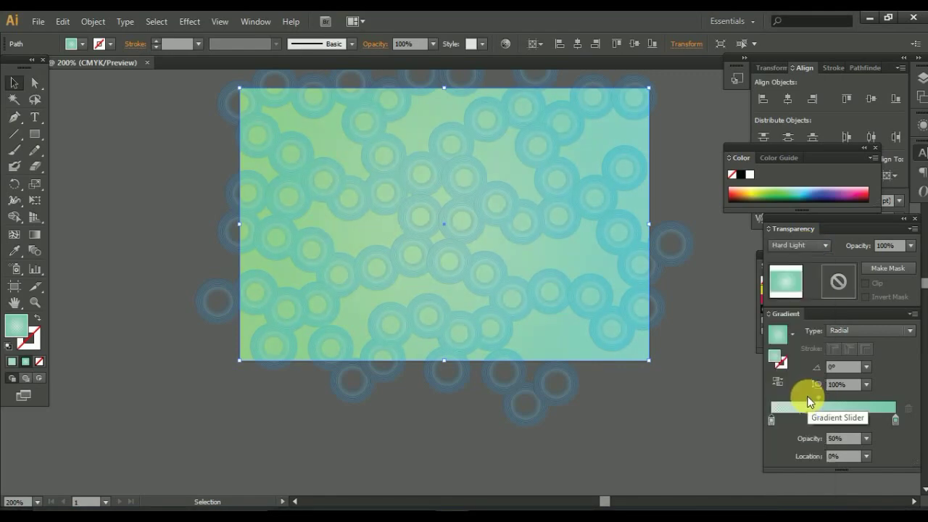
click(798, 245)
click(791, 419)
click(789, 247)
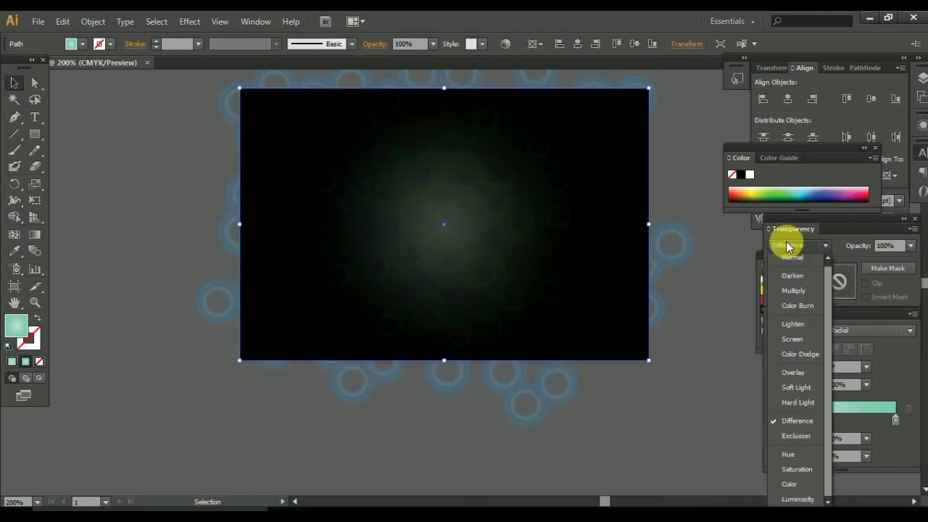
click(796, 437)
click(798, 245)
click(798, 468)
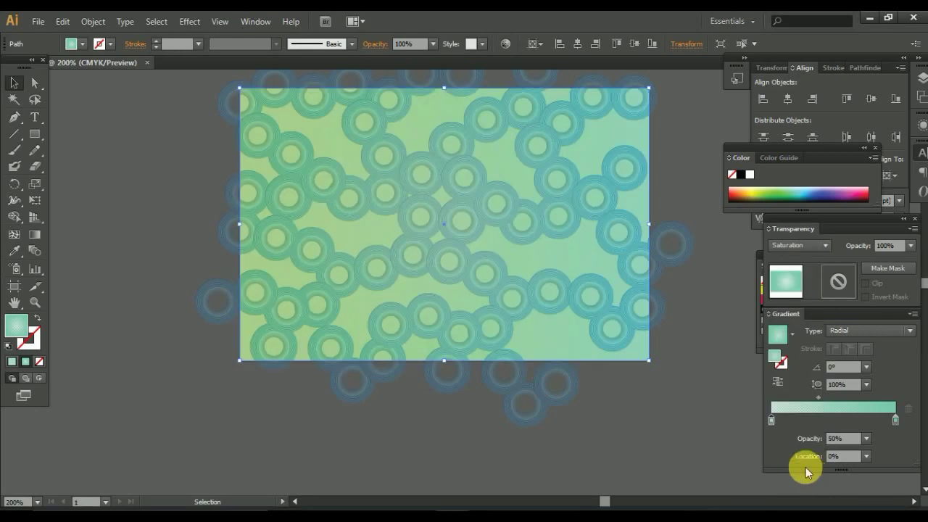
Compare Lighten and Screen, then set the background rectangle's blend mode to Overlay
click(700, 348)
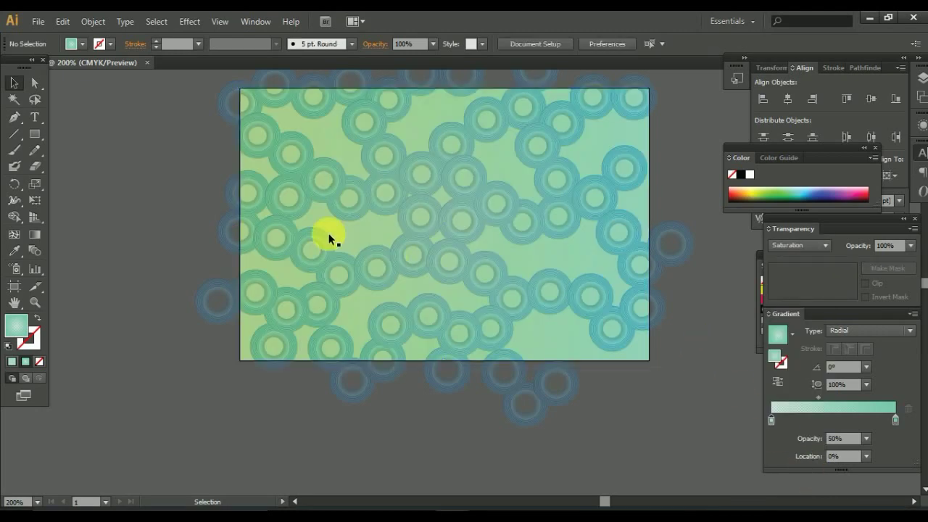
click(798, 245)
click(675, 332)
click(619, 325)
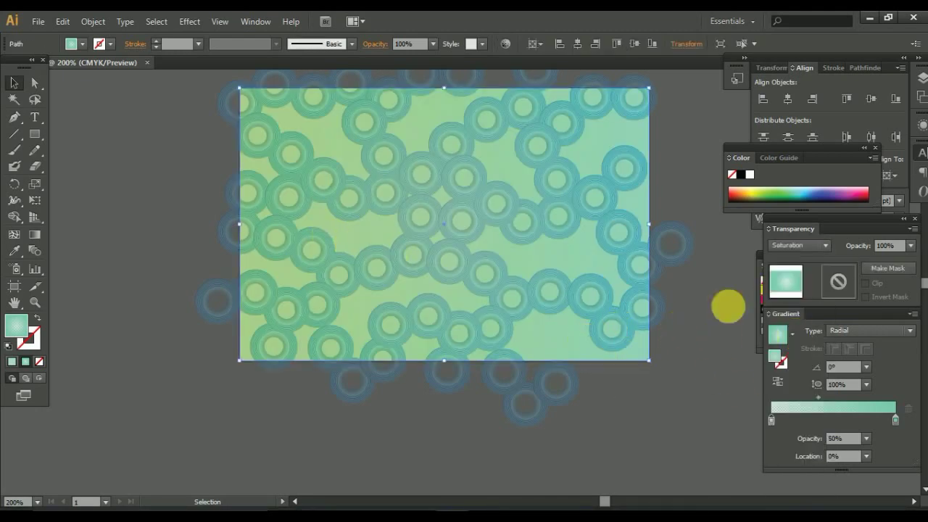
click(797, 245)
click(802, 325)
click(798, 246)
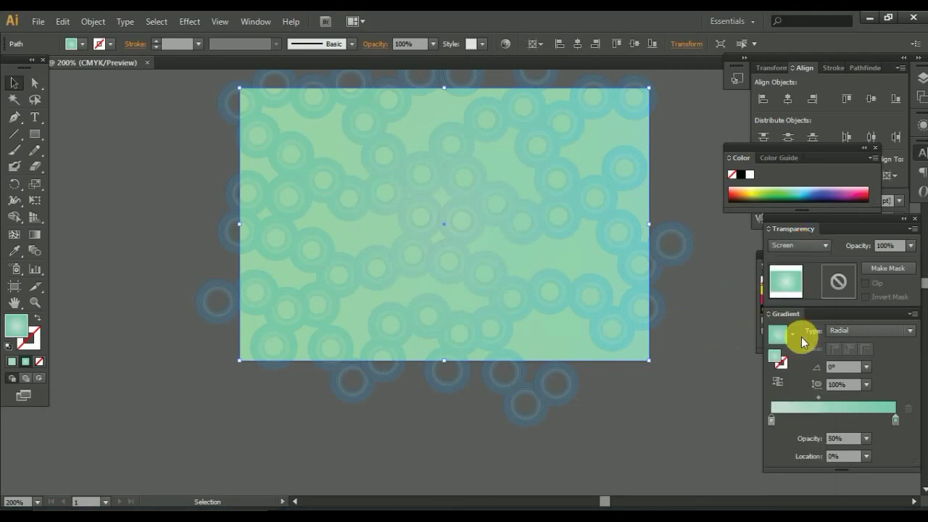
click(793, 339)
click(798, 245)
click(805, 374)
Select the ring artwork and bring up its context options
click(728, 363)
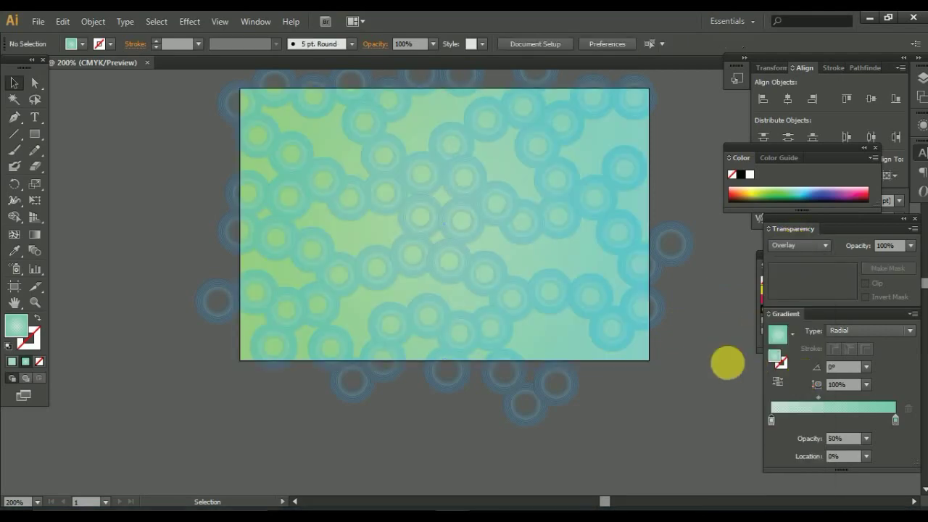
click(545, 409)
right_click(545, 410)
Undo the recent ring changes and zoom out to view the whole artboard
click(576, 353)
click(528, 428)
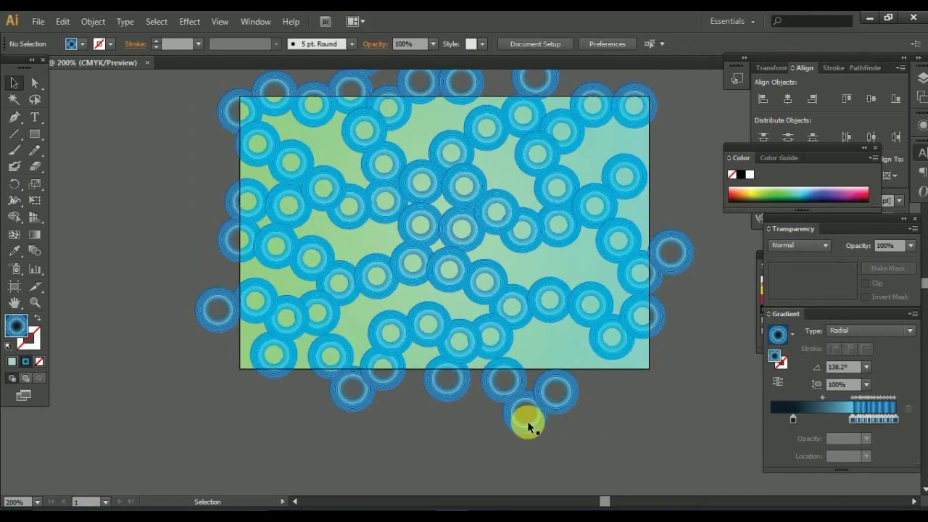
click(576, 361)
key(ctrl+z)
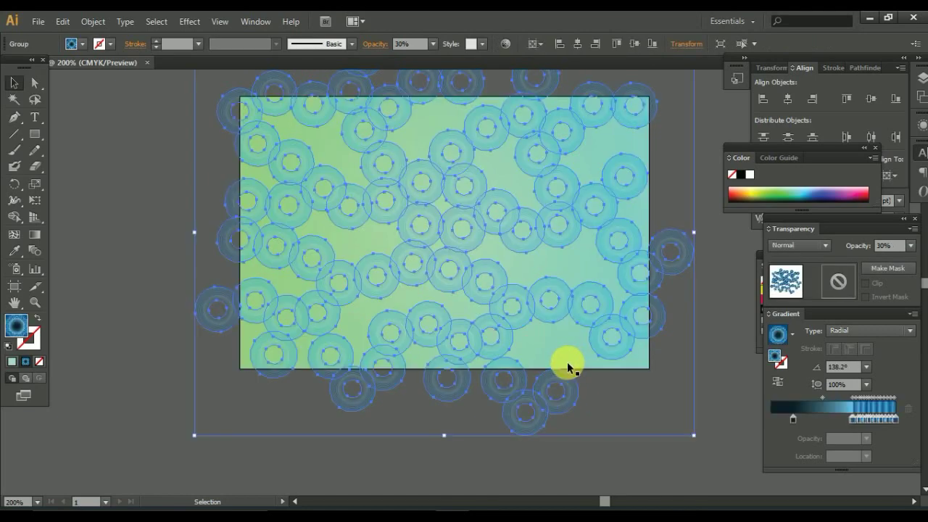
key(ctrl+minus)
click(166, 134)
Draw a no-fill rectangle matching the background and centre it over the background
key(m)
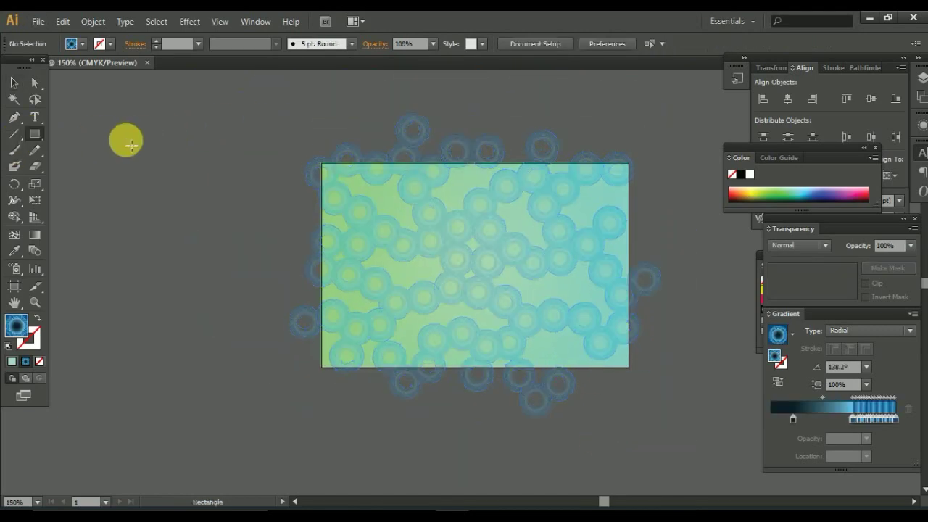
click(126, 139)
click(553, 208)
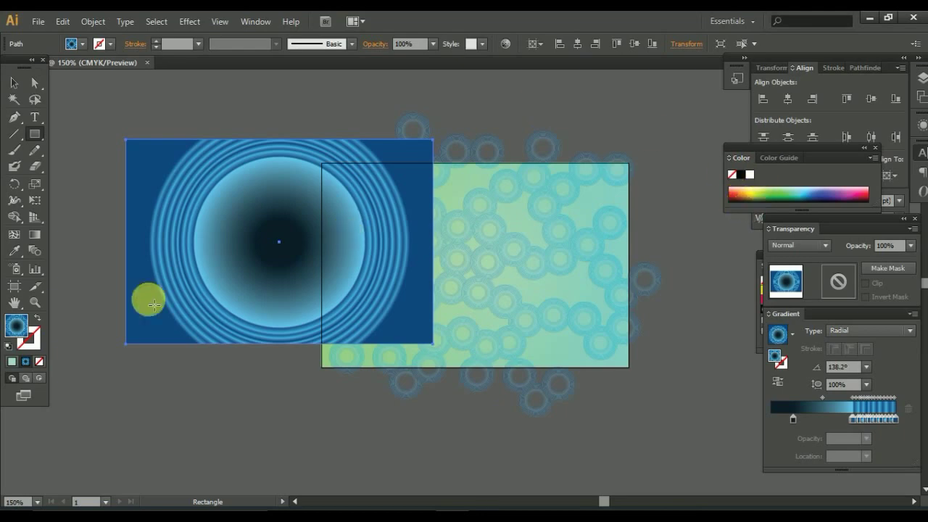
click(40, 360)
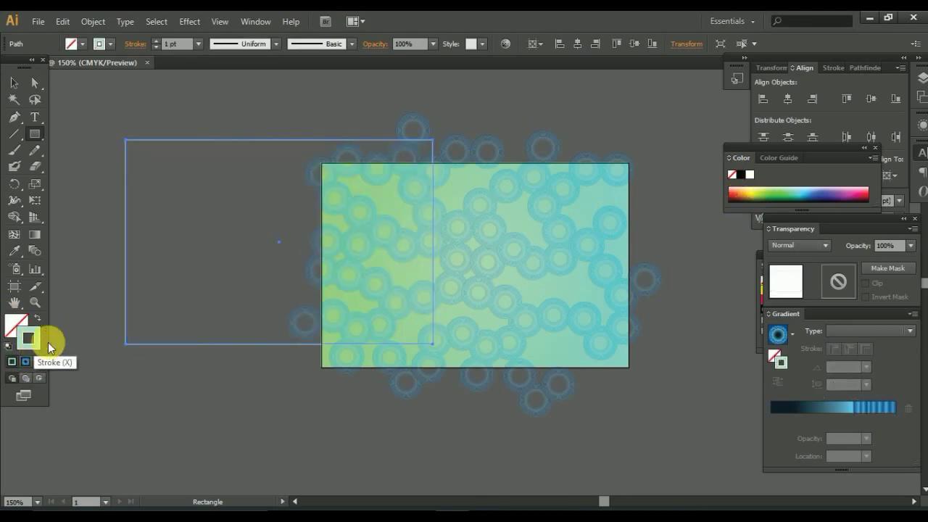
click(578, 45)
Outline the rectangle's stroke and apply Divide Objects Below to cut the rings along it
click(62, 21)
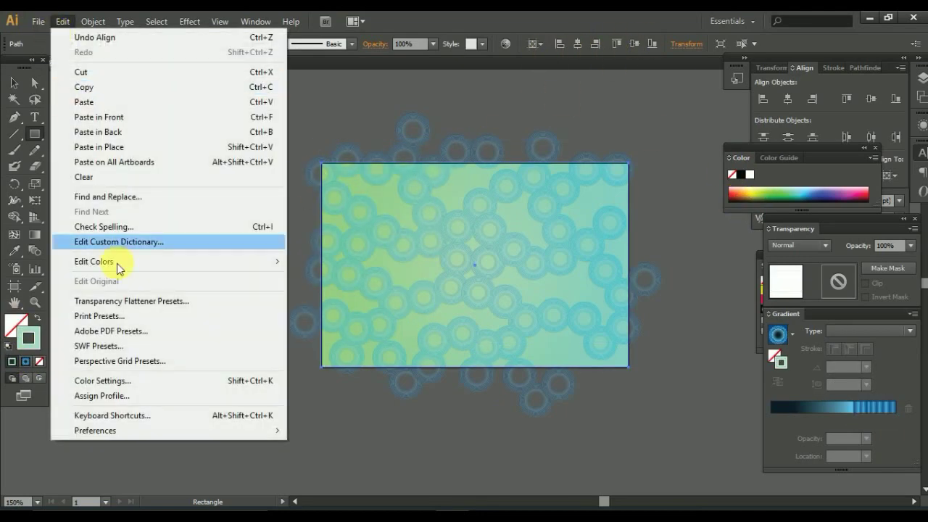
click(305, 331)
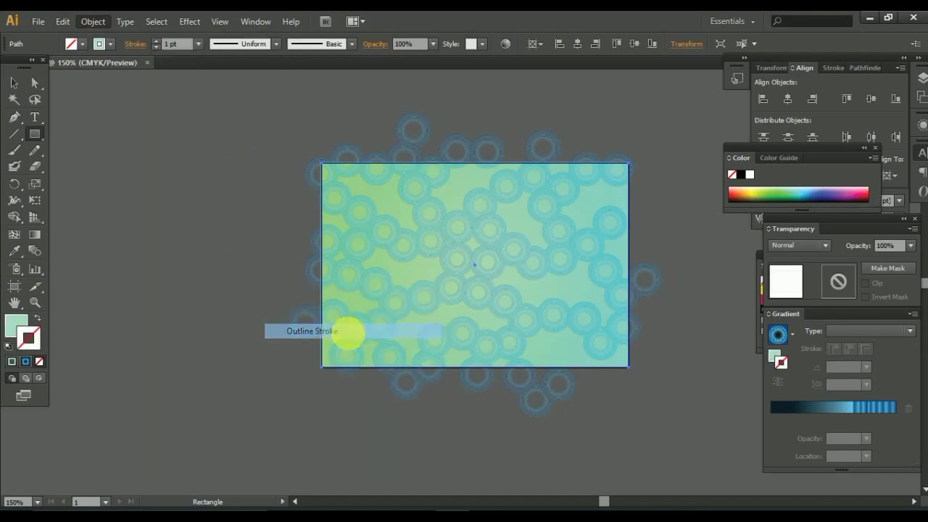
click(80, 21)
mouse_move(108, 261)
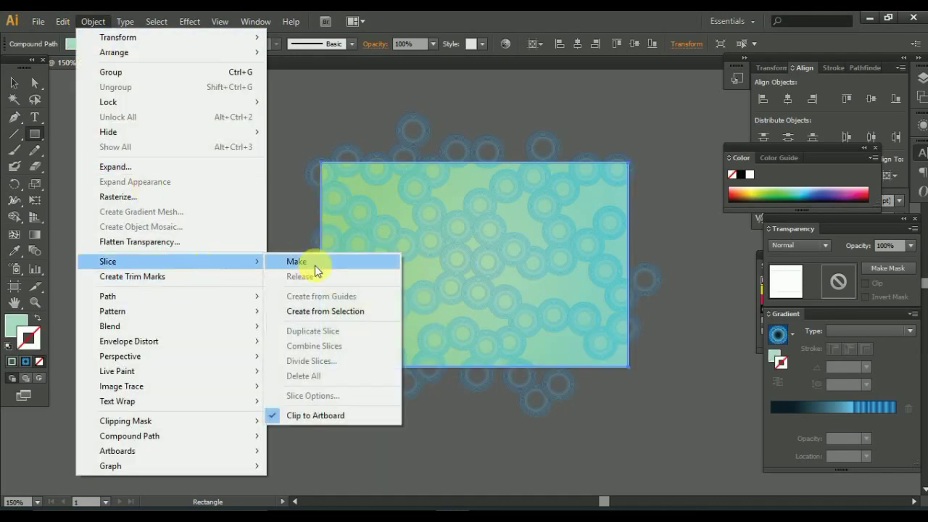
click(347, 411)
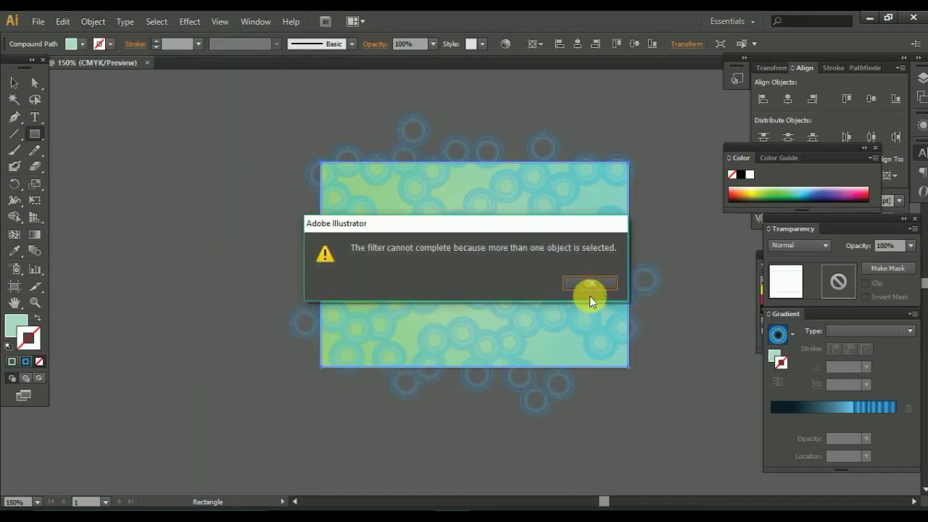
click(591, 301)
key(ctrl+z)
click(93, 21)
mouse_move(107, 296)
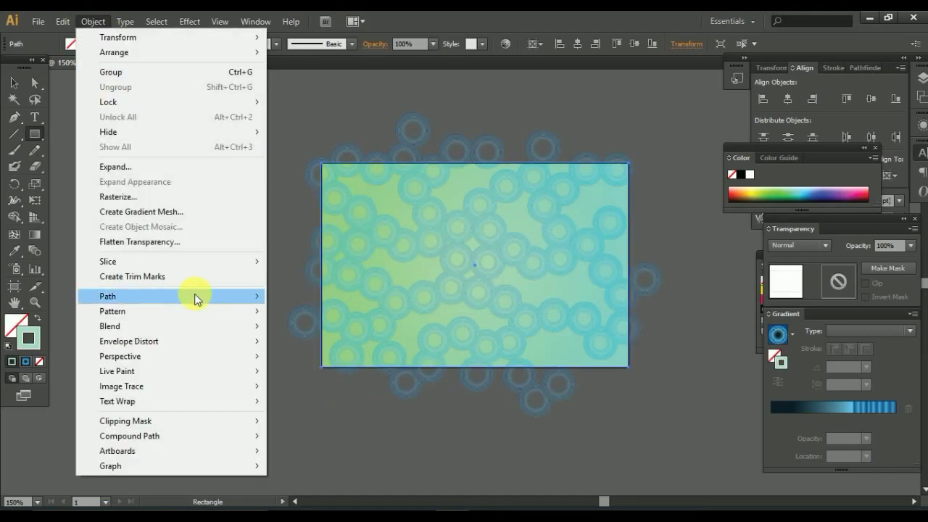
click(343, 411)
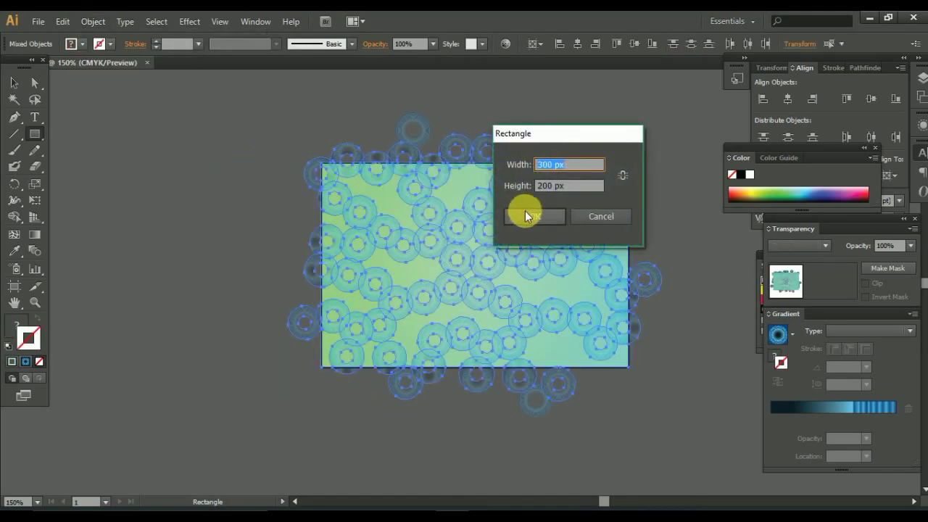
click(526, 212)
Delete the ring parts spilling past the top and bottom artboard edges
key(ctrl+shift+a)
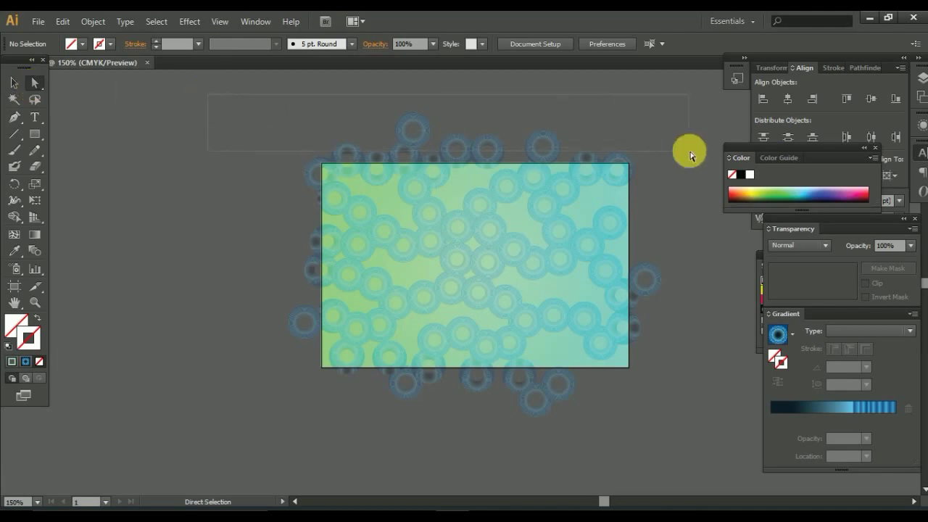
drag(690, 154, 695, 161)
key(Delete)
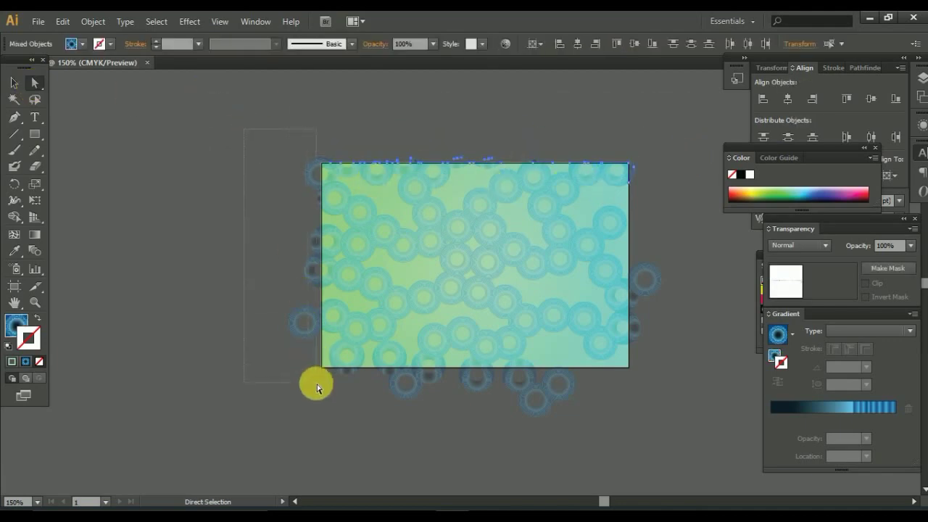
drag(314, 370, 682, 455)
key(Delete)
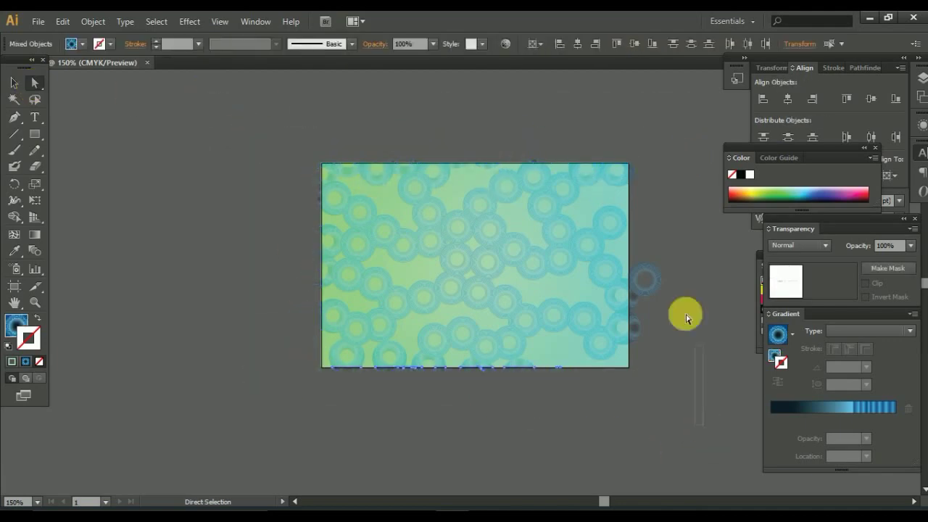
Delete the leftover ring pieces beyond the right and left artboard edges
drag(632, 185, 632, 185)
key(Delete)
scroll(586, 332, up, 4)
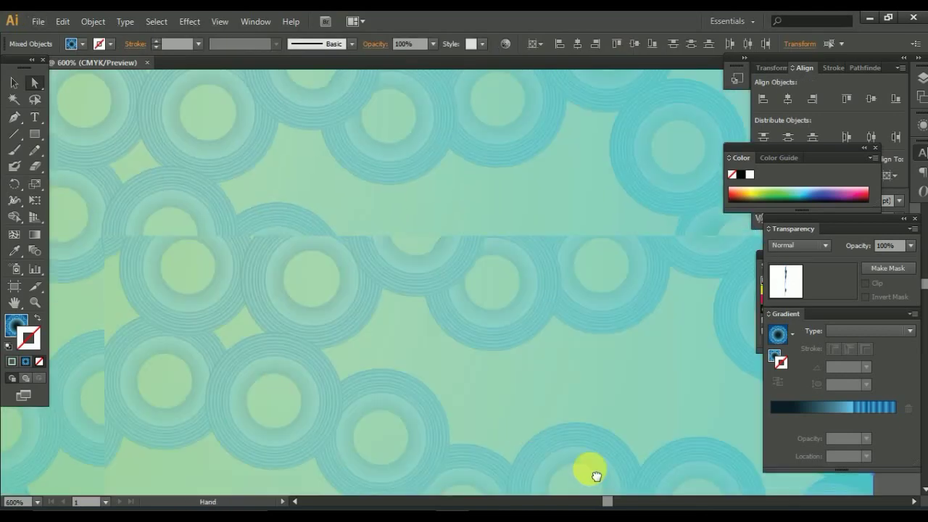
scroll(431, 301, up, 1)
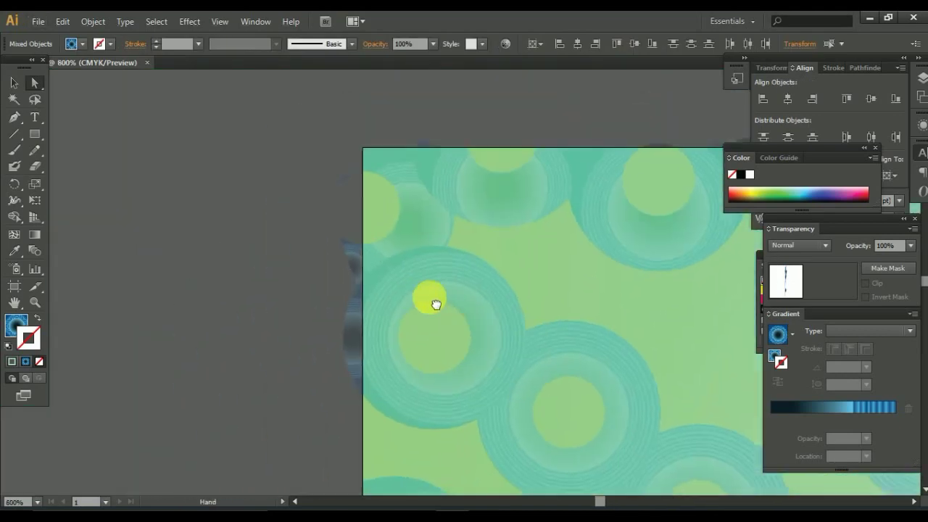
scroll(406, 364, up, 1)
drag(407, 426, 413, 425)
key(Delete)
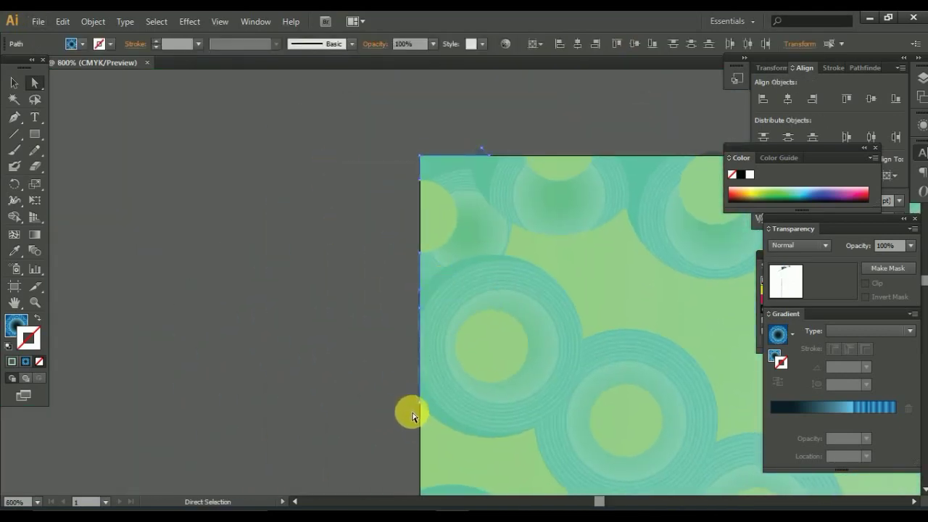
Pan and zoom around the artboard to check its edges for remaining ring pieces
click(585, 158)
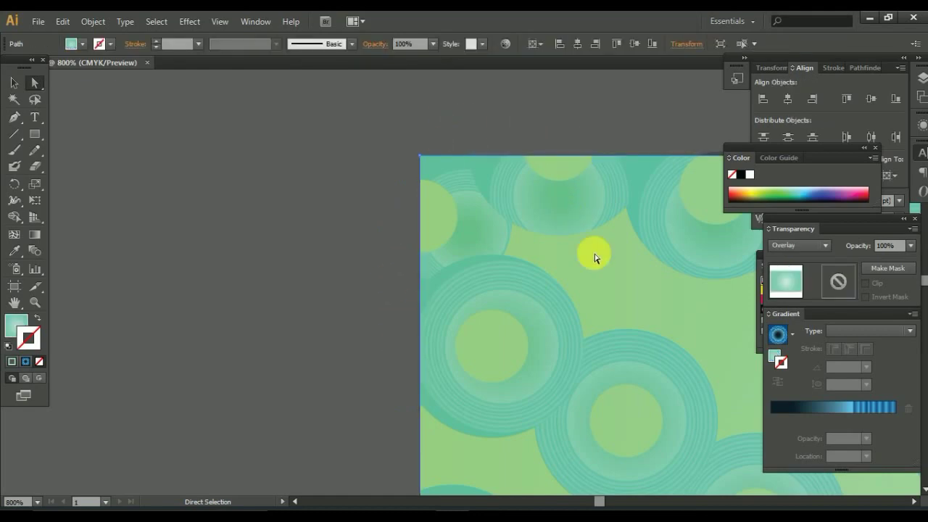
scroll(595, 257, down, 1)
scroll(617, 297, down, 2)
mouse_move(373, 152)
mouse_down()
mouse_move(175, 297)
mouse_move(145, 143)
mouse_up()
scroll(346, 309, up, 3)
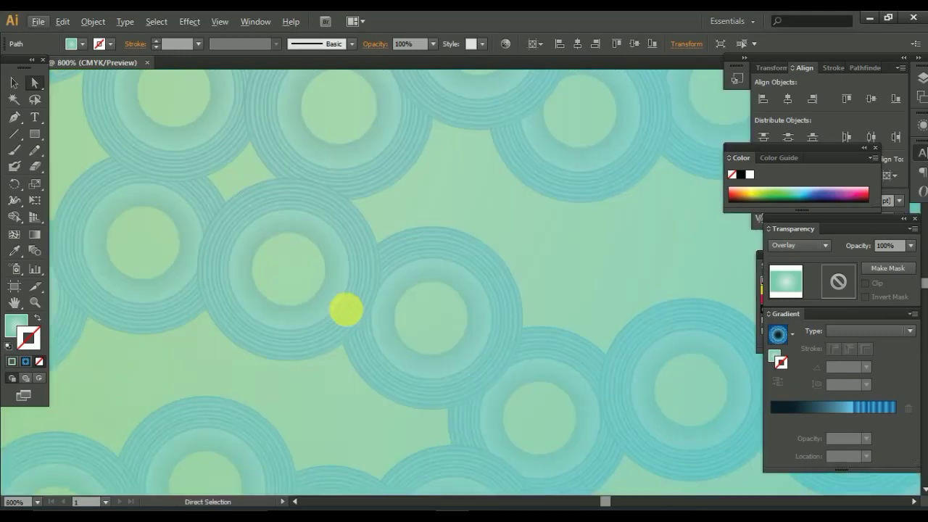
drag(346, 309, 230, 312)
scroll(226, 308, down, 4)
key(ctrl+a)
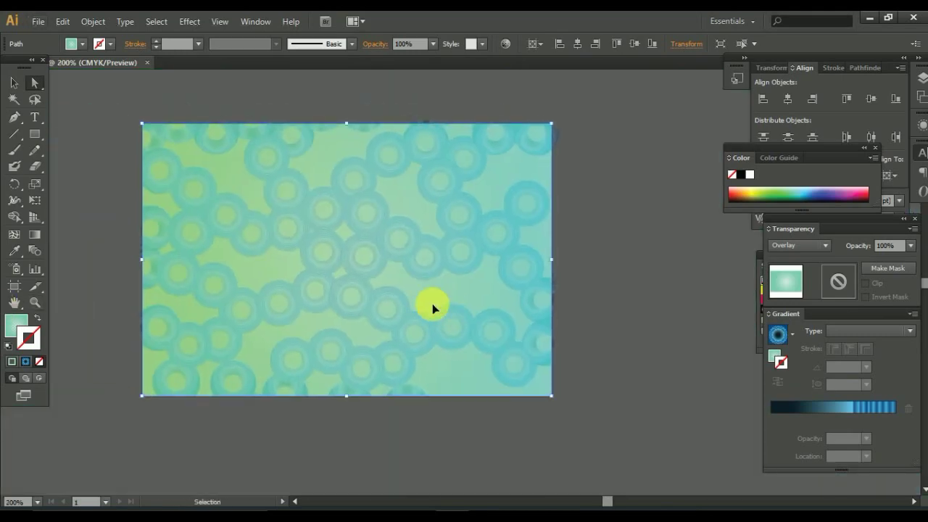
click(617, 235)
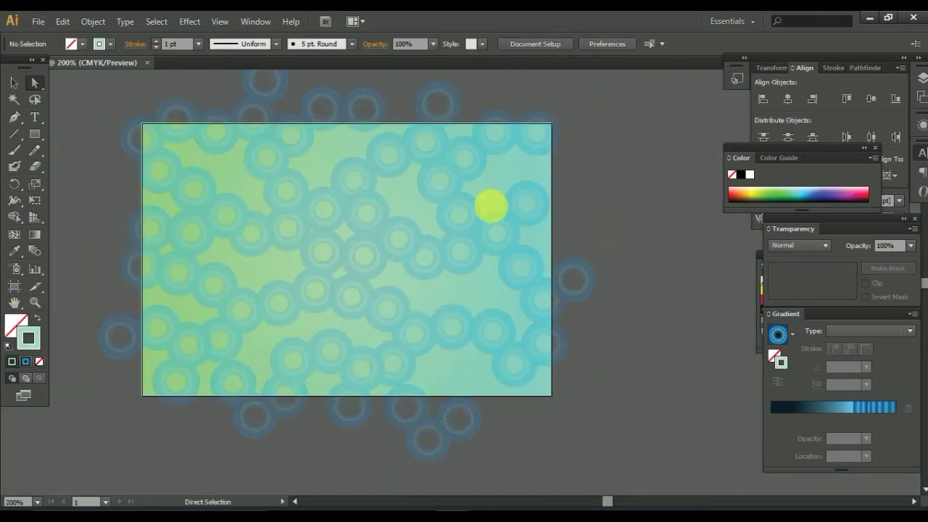
drag(290, 178, 443, 211)
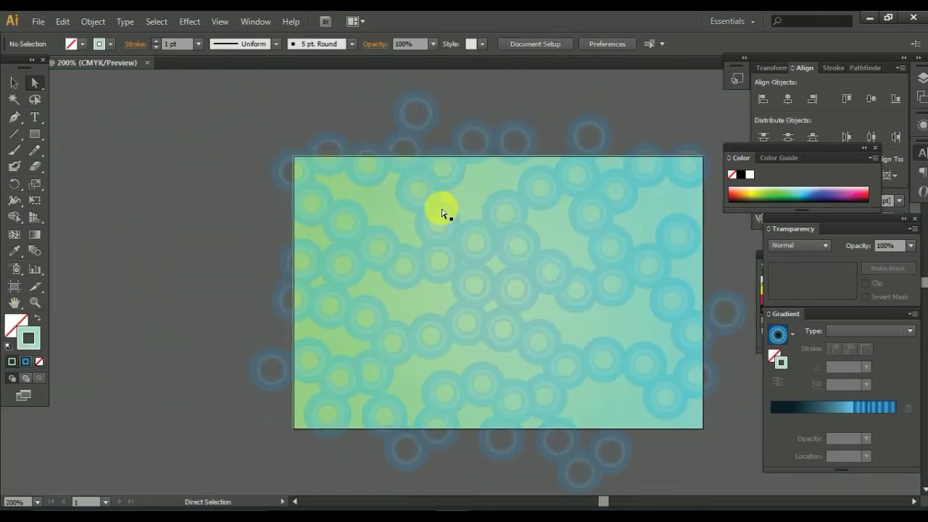
Enter the ring group's isolation mode and delete the stray ring above the artboard
click(288, 259)
click(224, 264)
double_click(419, 119)
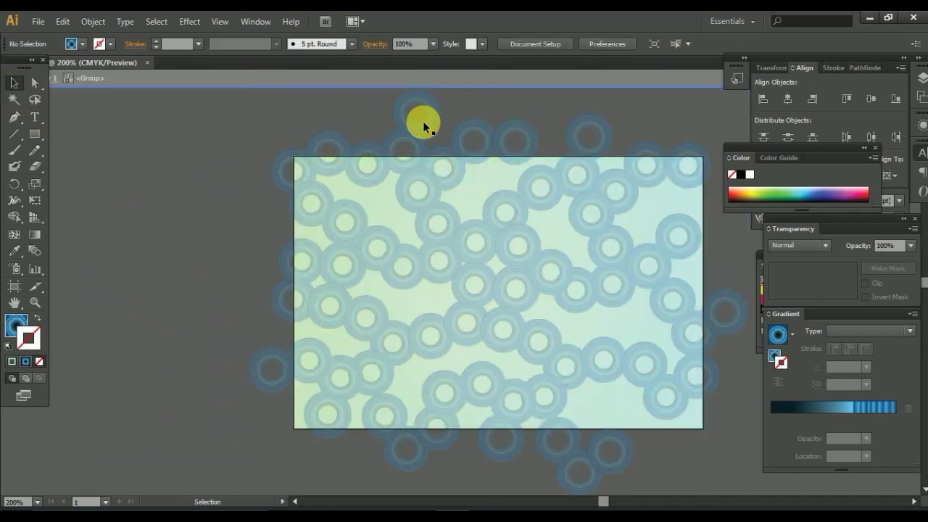
click(423, 121)
double_click(423, 122)
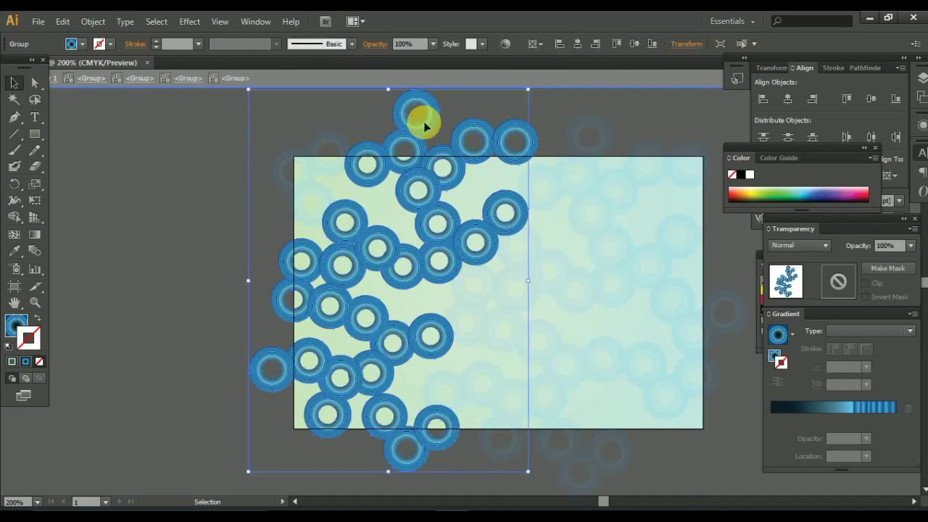
double_click(423, 121)
key(Delete)
Delete the stray ring left of the artboard and select the one below it
click(280, 383)
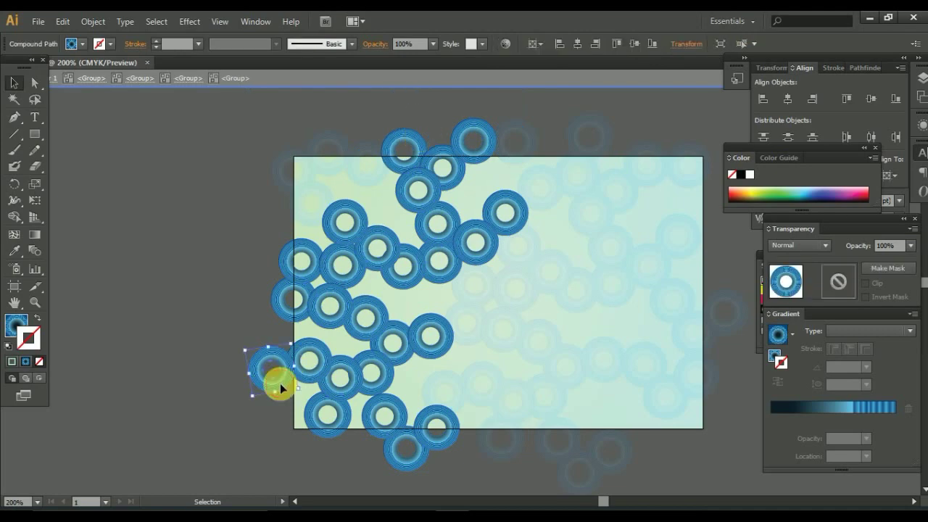
key(Delete)
click(425, 459)
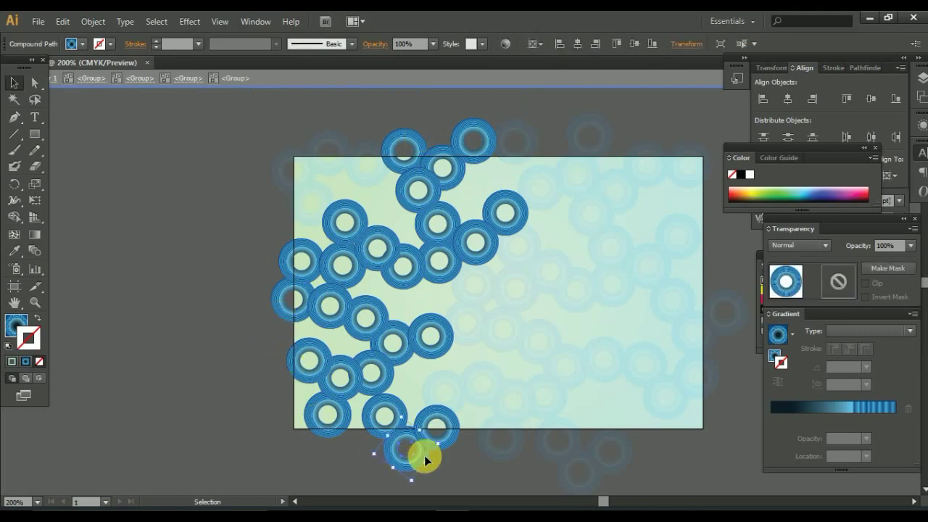
double_click(599, 463)
click(587, 468)
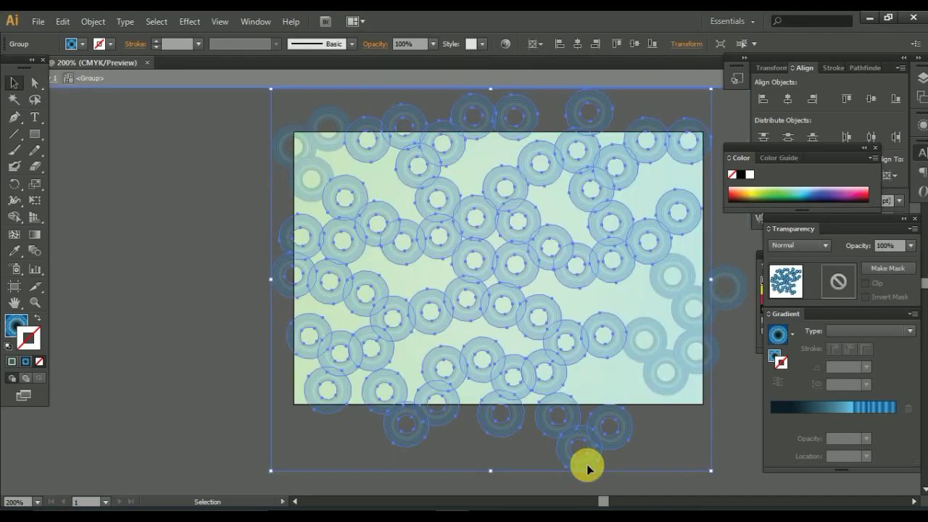
Inspect the bottom ring cluster, exit isolation mode, and draw a rectangle beside the artboard
double_click(586, 468)
double_click(587, 469)
click(587, 468)
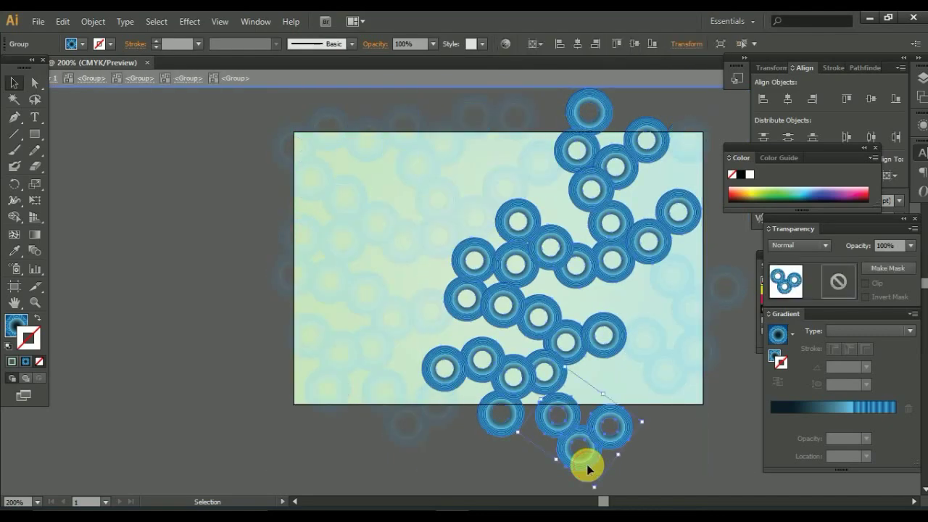
double_click(587, 468)
key(Escape)
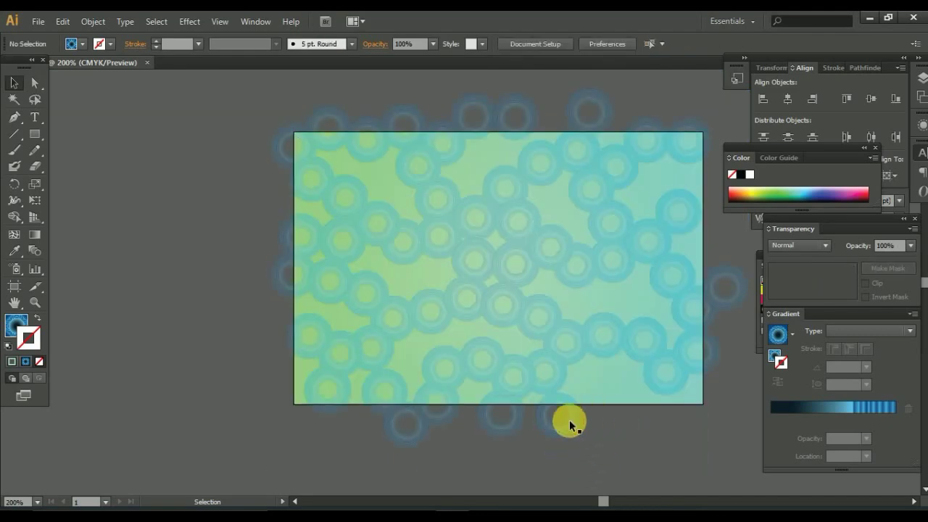
drag(145, 105, 234, 242)
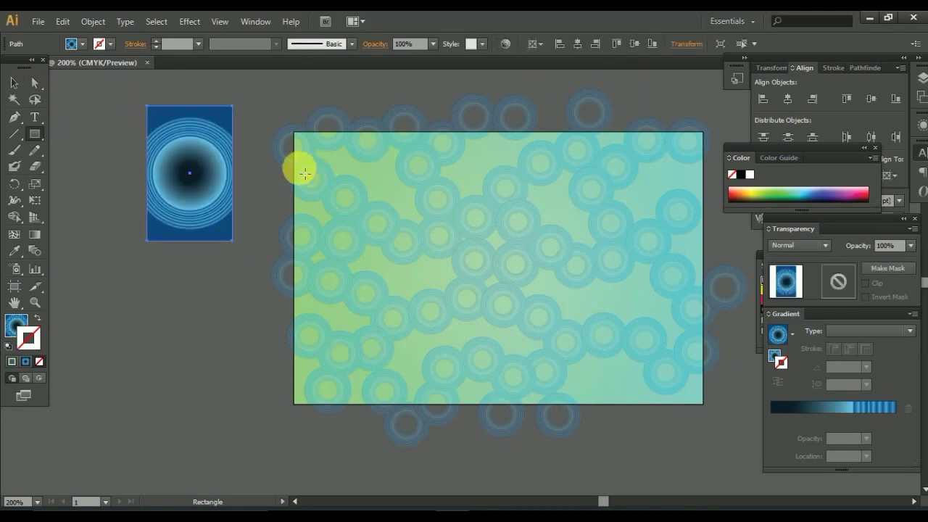
Replace the gradient rectangle with a light-green 300×200 px rectangle centred on the artboard
key(ctrl+z)
click(12, 361)
click(121, 167)
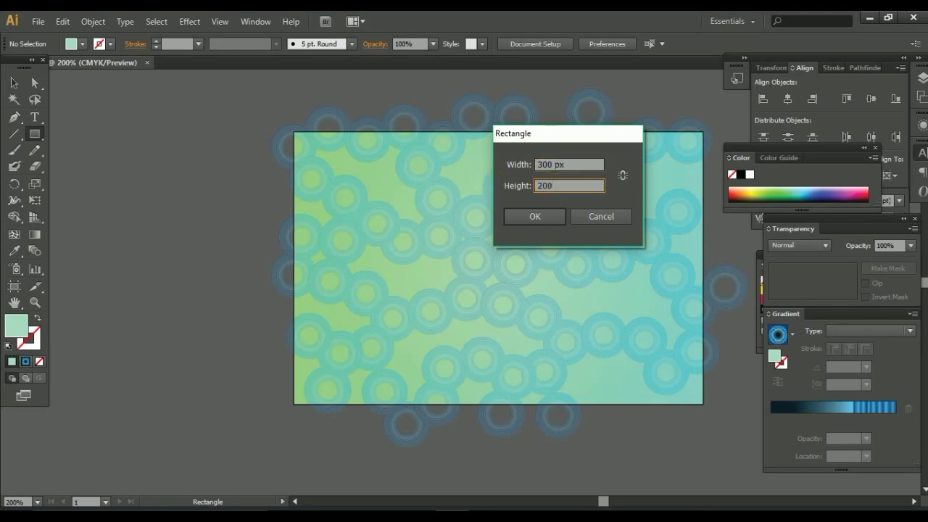
click(543, 214)
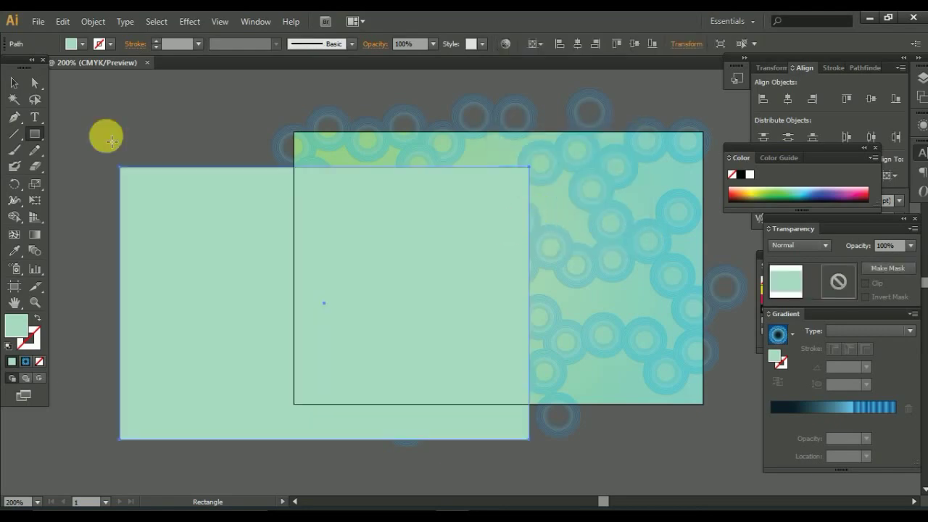
click(578, 44)
click(635, 43)
Make a clipping mask of the rings with the rectangle and recentre the clip group
drag(157, 105, 660, 434)
right_click(529, 248)
click(573, 326)
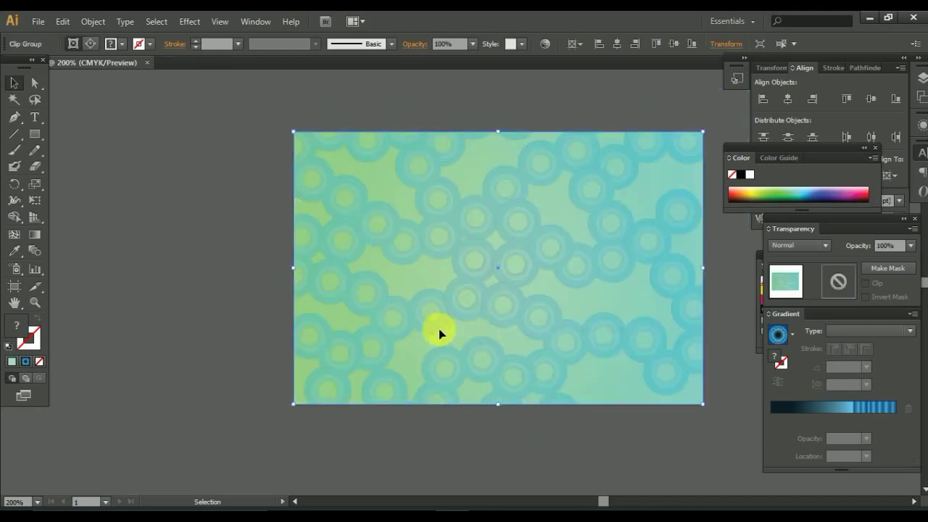
mouse_move(568, 244)
mouse_down()
mouse_move(334, 400)
mouse_move(559, 278)
mouse_up()
click(617, 44)
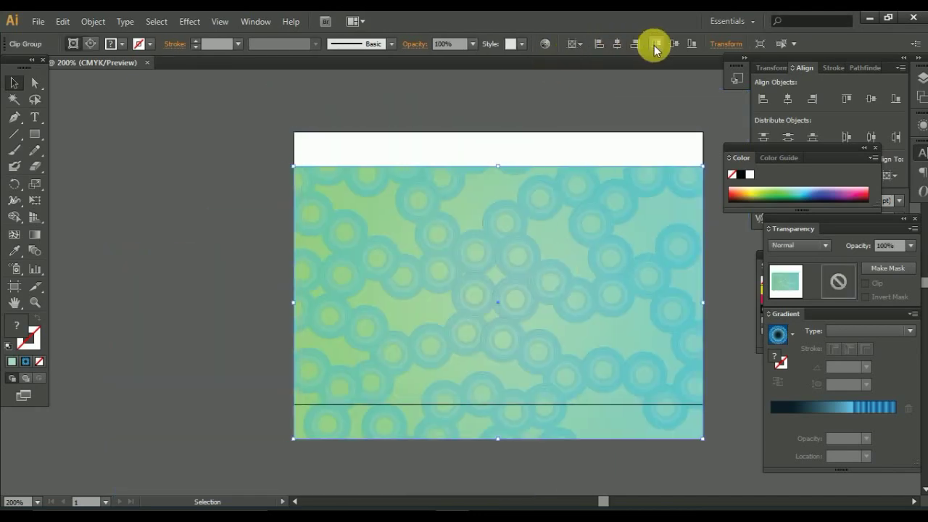
click(674, 43)
click(207, 305)
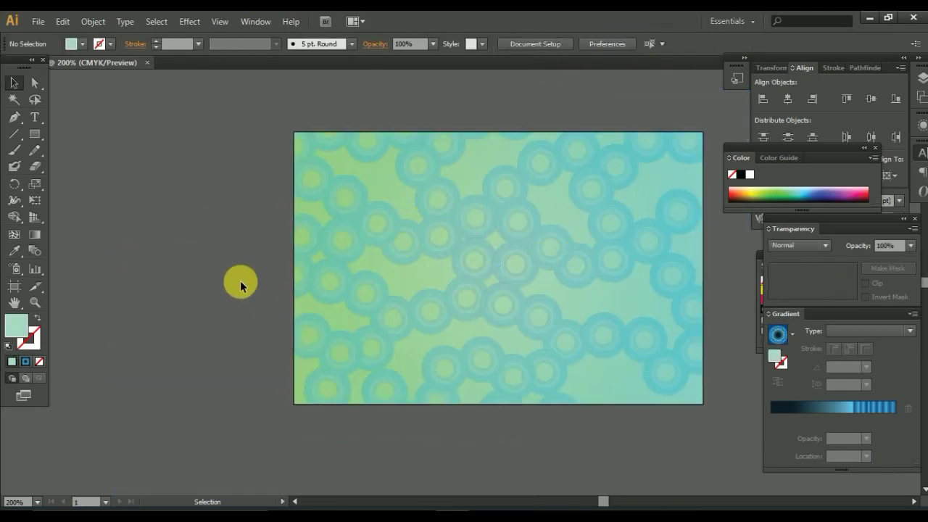